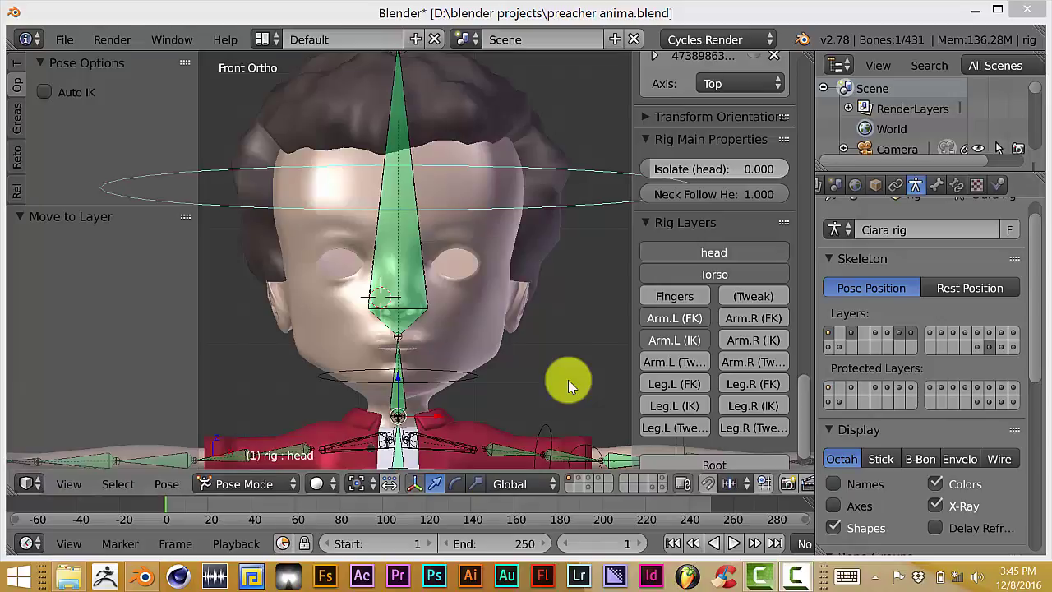
- Rotate the head bone to test face deformation, then reset it to rest pose in front view
scroll(568, 380, down, 1)
scroll(568, 380, down, 2)
scroll(541, 331, up, 5)
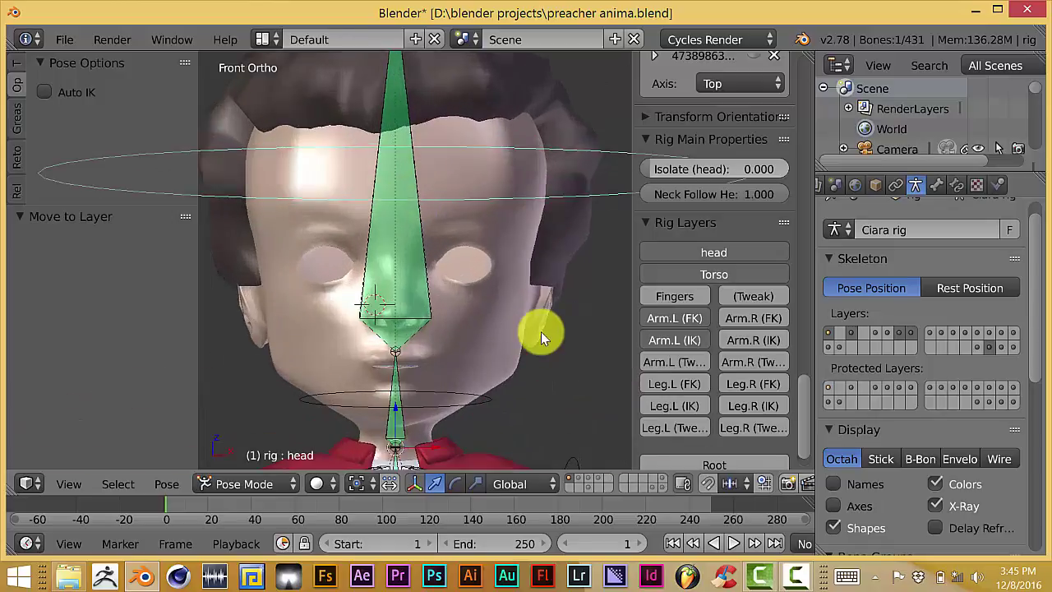
scroll(541, 331, down, 3)
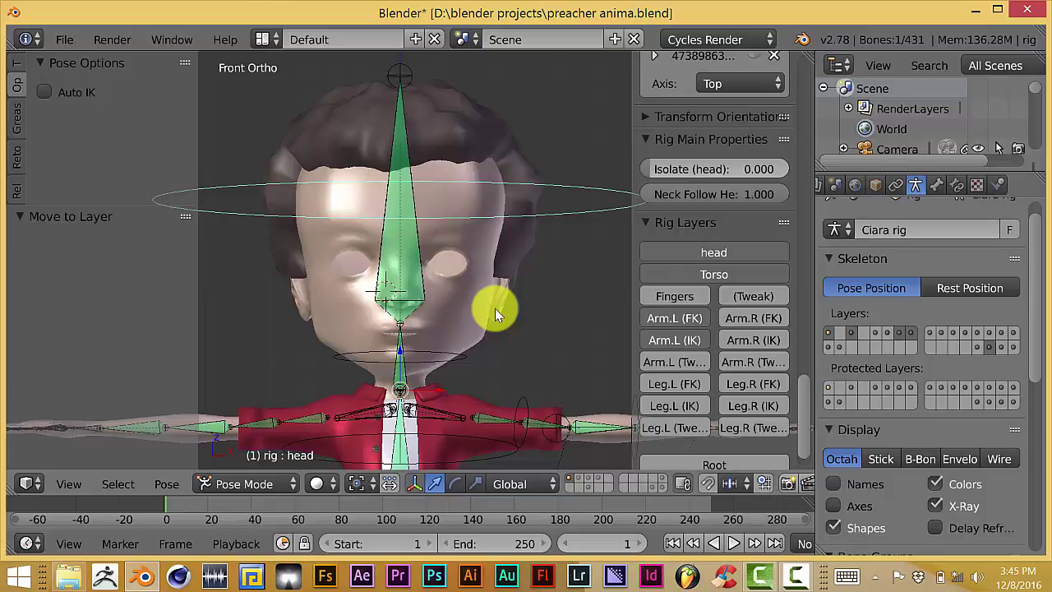
scroll(495, 308, up, 1)
scroll(495, 308, up, 1)
scroll(495, 308, down, 2)
scroll(495, 308, down, 1)
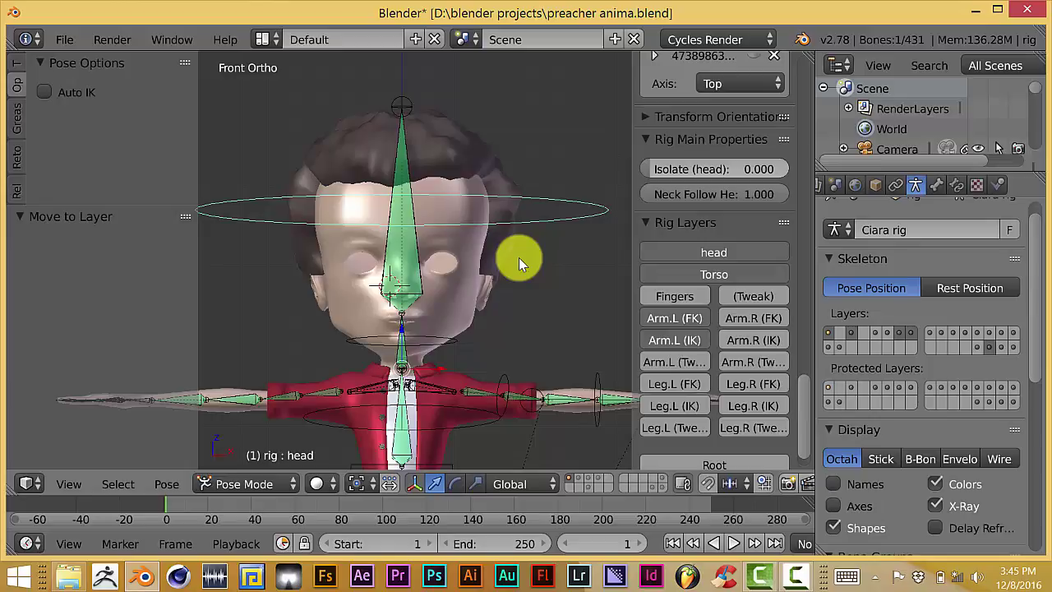
scroll(513, 280, up, 2)
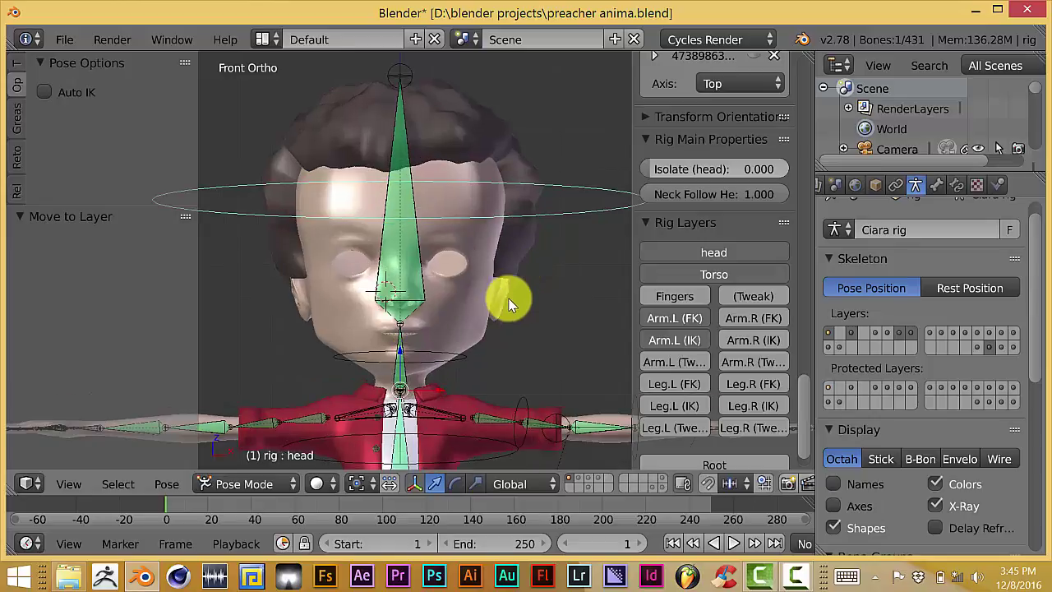
scroll(506, 306, up, 2)
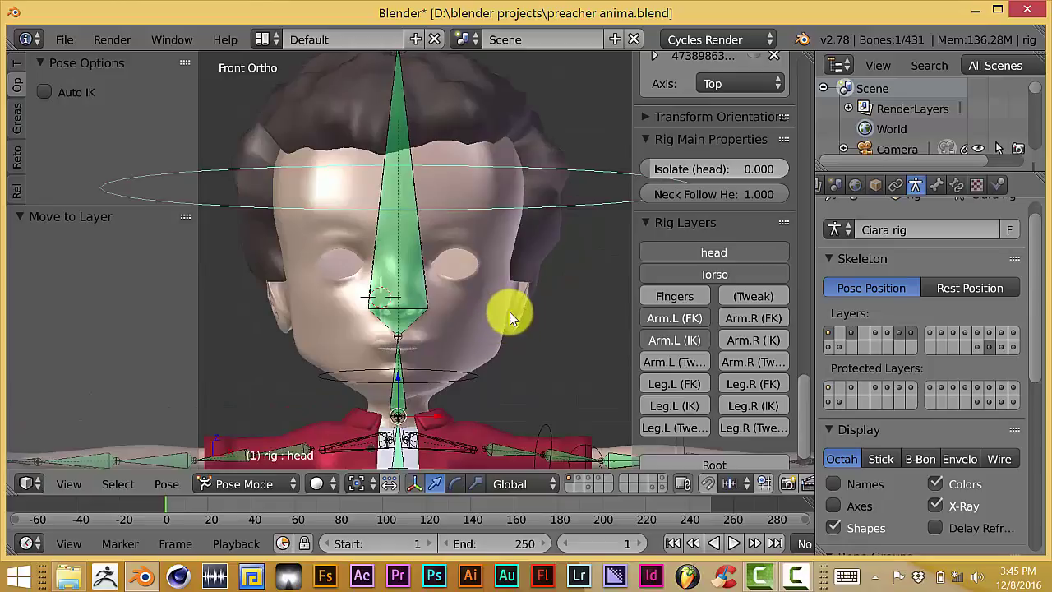
scroll(510, 311, down, 1)
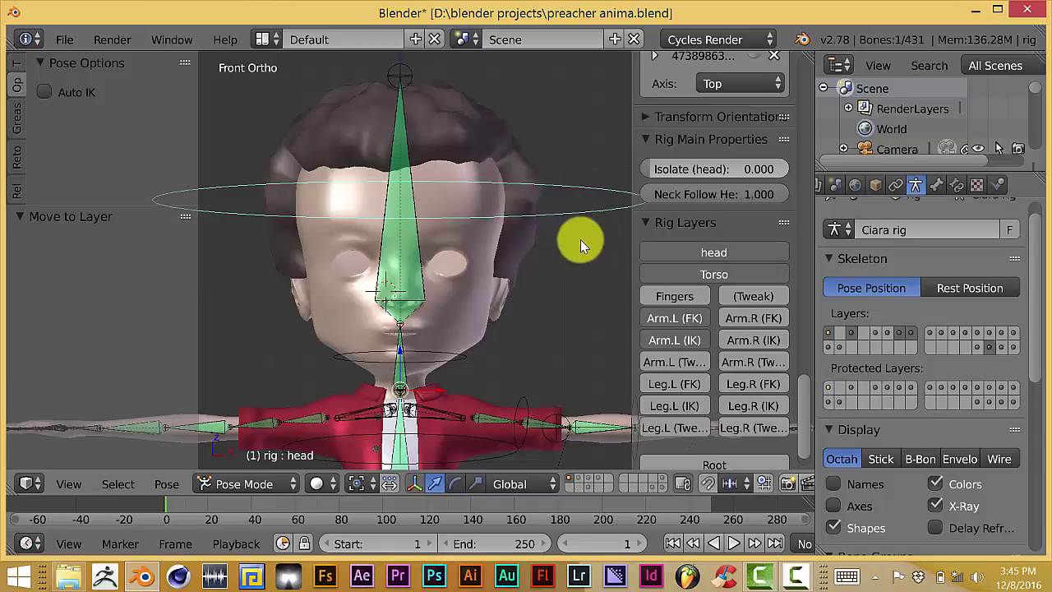
key(r)
click(602, 367)
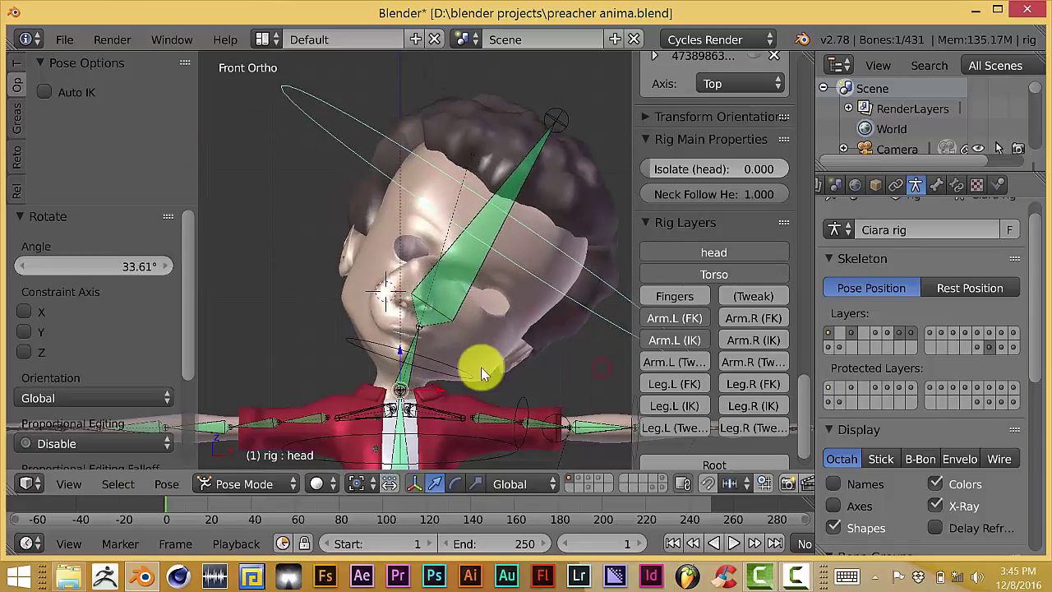
mouse_move(471, 365)
middle_down()
mouse_move(496, 400)
mouse_move(537, 366)
mouse_move(566, 369)
mouse_move(573, 391)
mouse_move(483, 354)
middle_up()
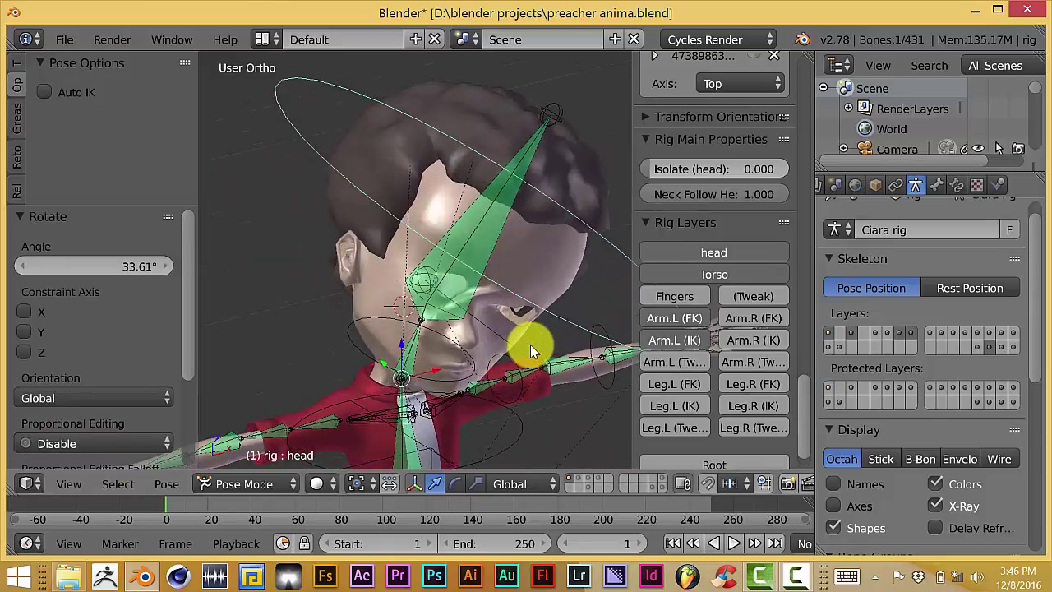
key(alt+r)
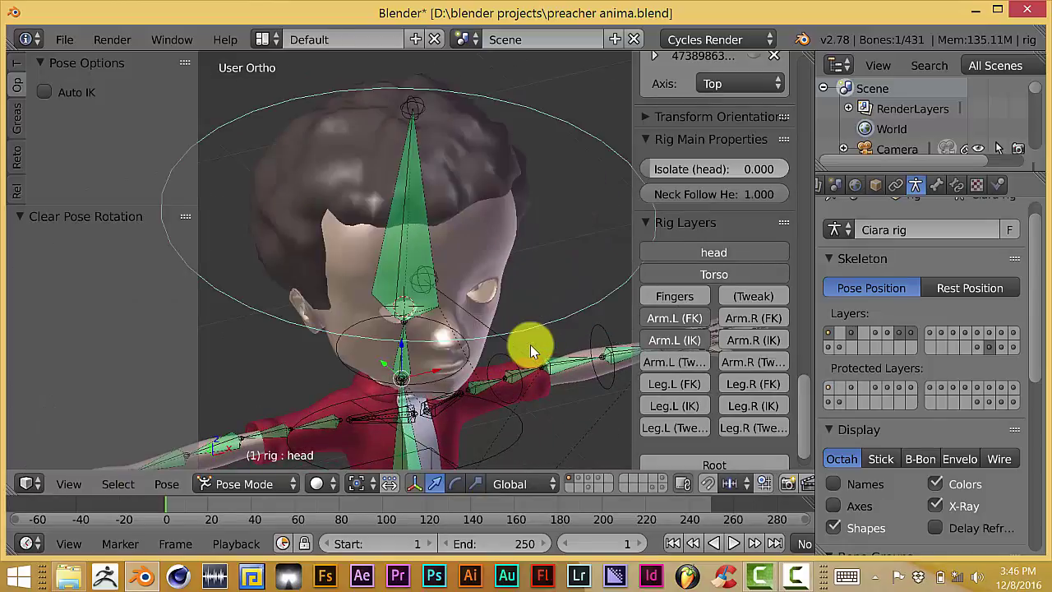
key(KP_1)
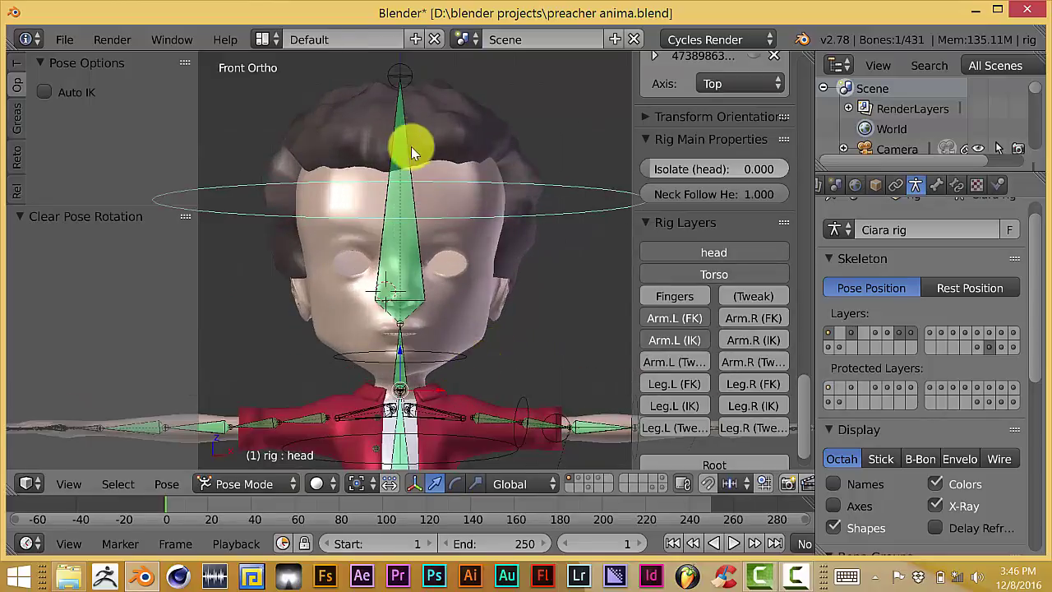
- Select the DEF-head bone, then the Ciara body mesh, and open the interaction modes list
right_click(417, 275)
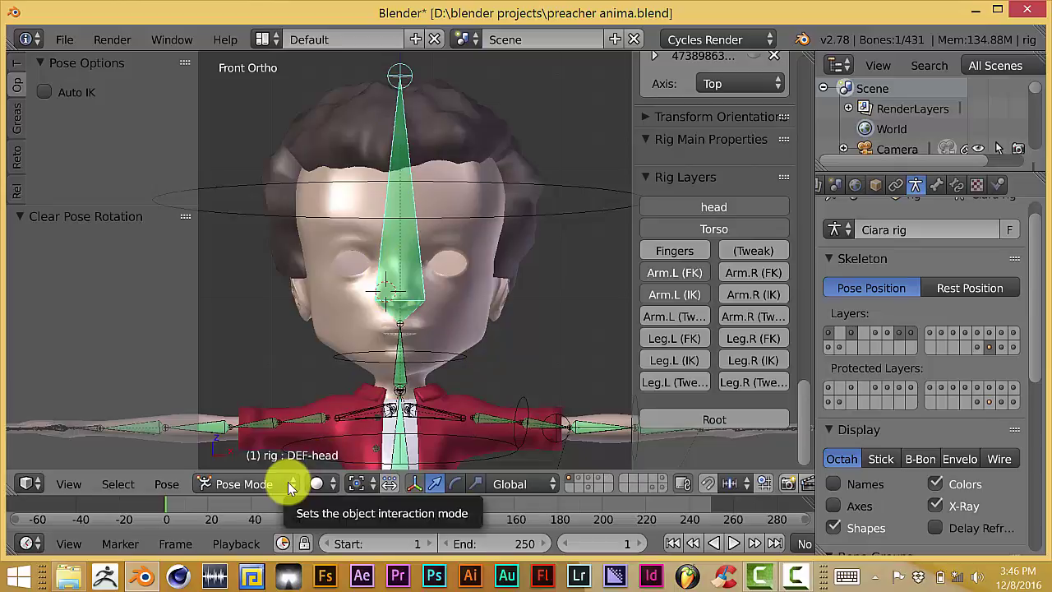
right_click(478, 341)
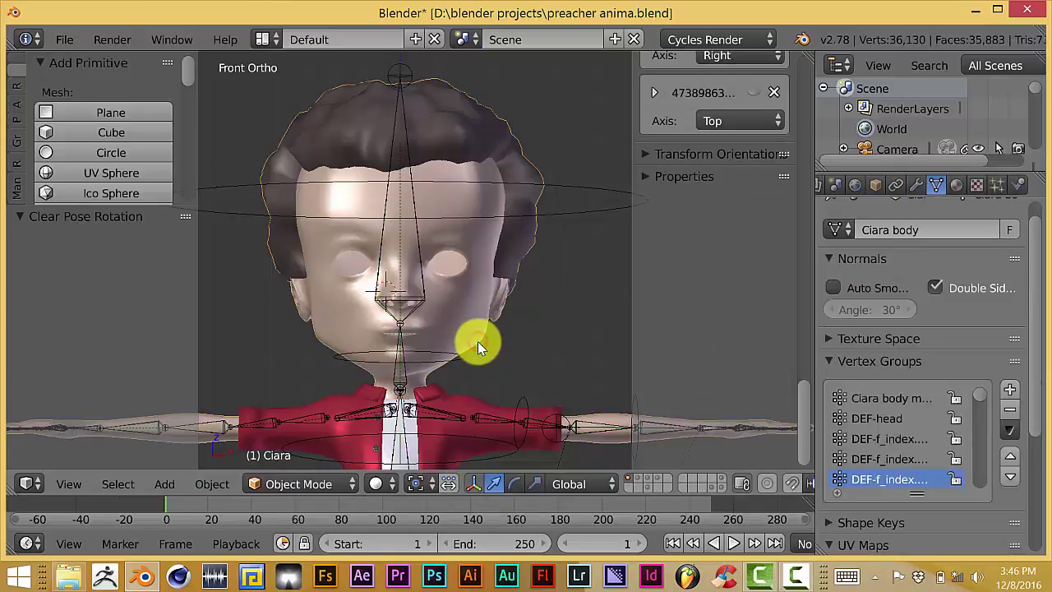
click(323, 485)
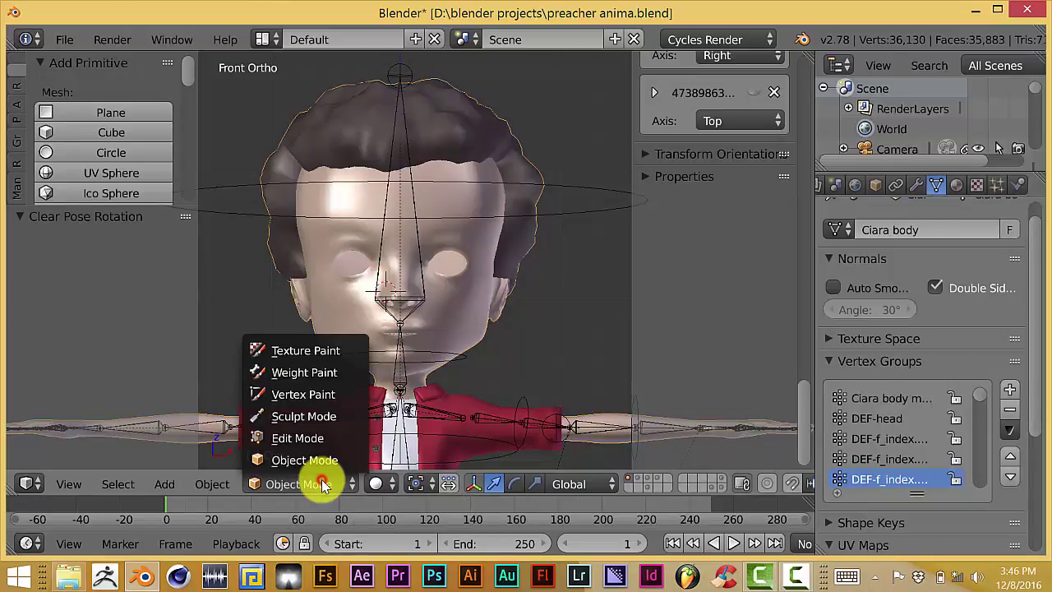
- Put the Ciara body mesh into Weight Paint mode and reframe the character
click(332, 377)
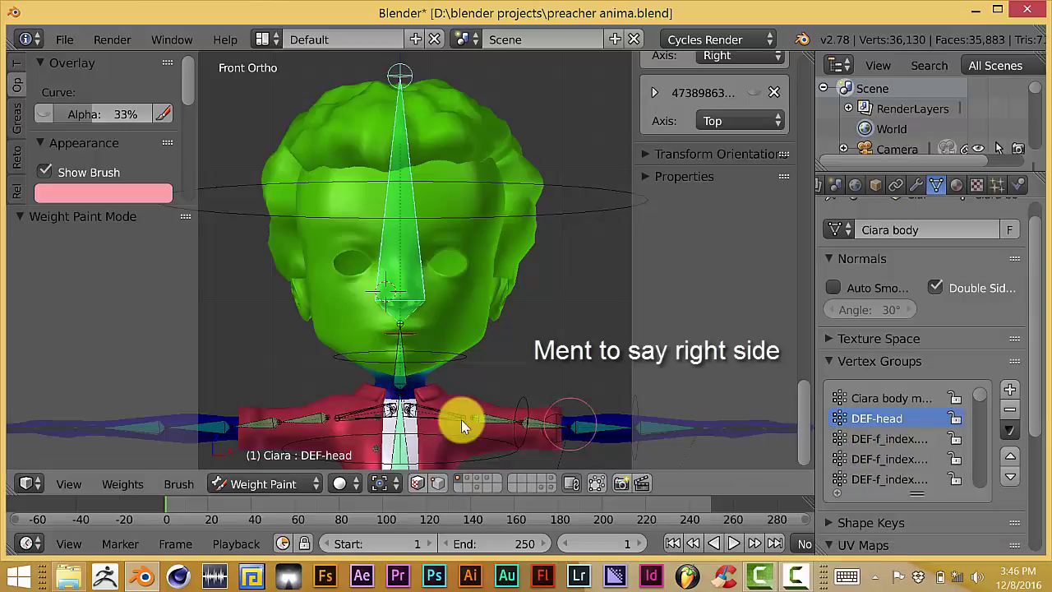
scroll(453, 418, down, 1)
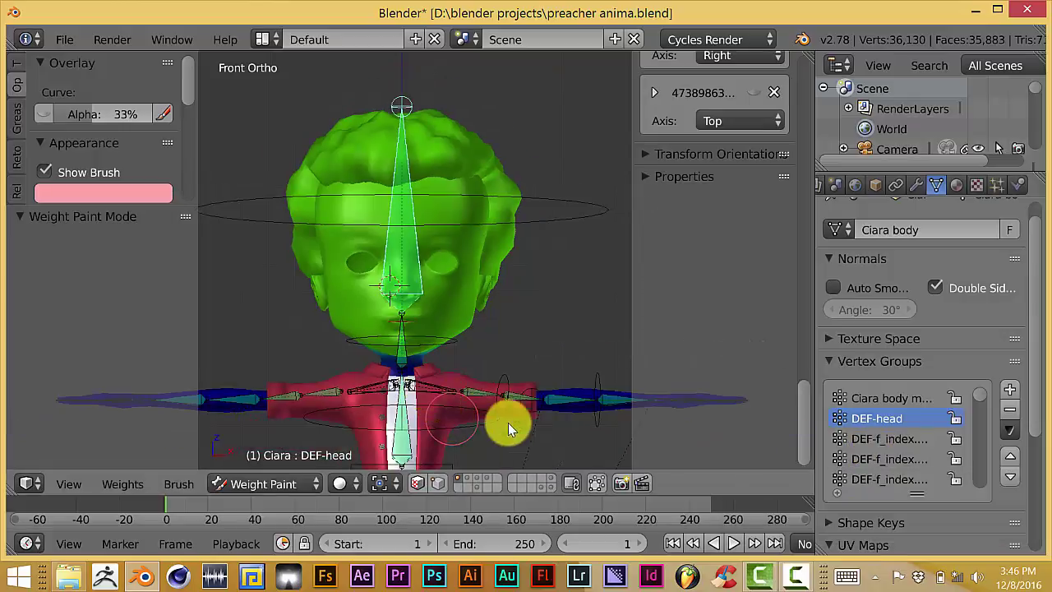
mouse_move(534, 428)
shift+middle_down()
mouse_move(556, 431)
mouse_move(450, 364)
shift+middle_up()
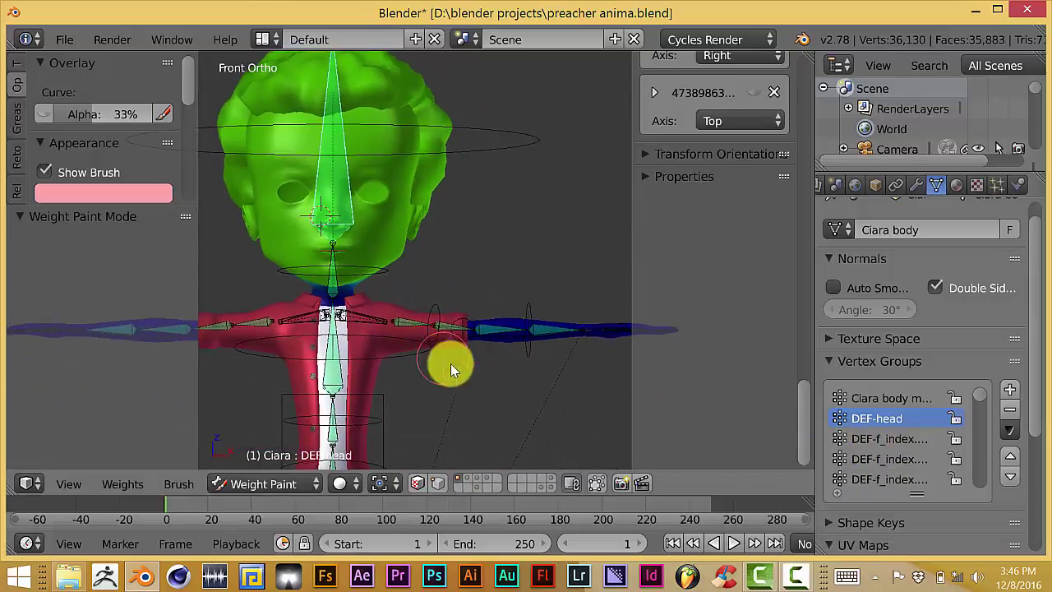
- Show the DEF-f_index vertex groups' weights one after another and look along the arm
click(865, 441)
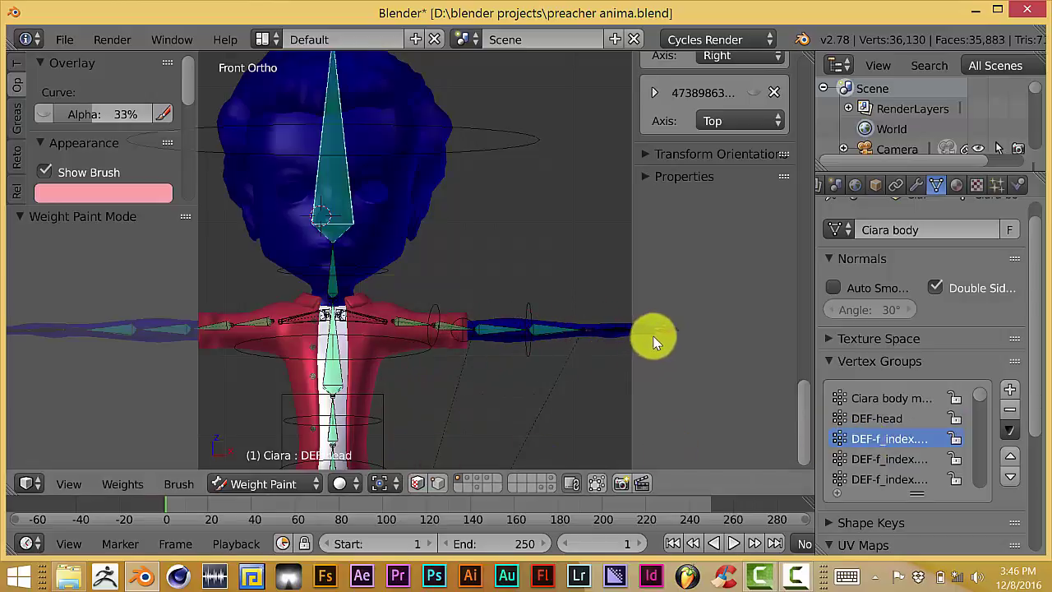
scroll(654, 344, up, 1)
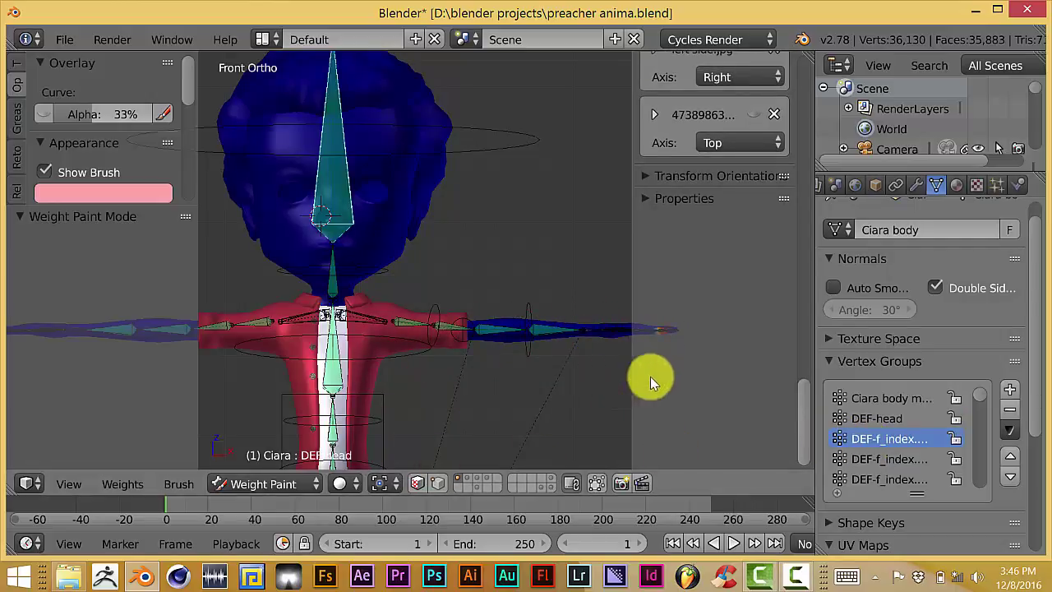
click(865, 458)
mouse_move(583, 401)
shift+middle_down()
mouse_move(526, 376)
mouse_move(520, 424)
mouse_move(595, 379)
mouse_move(552, 383)
shift+middle_up()
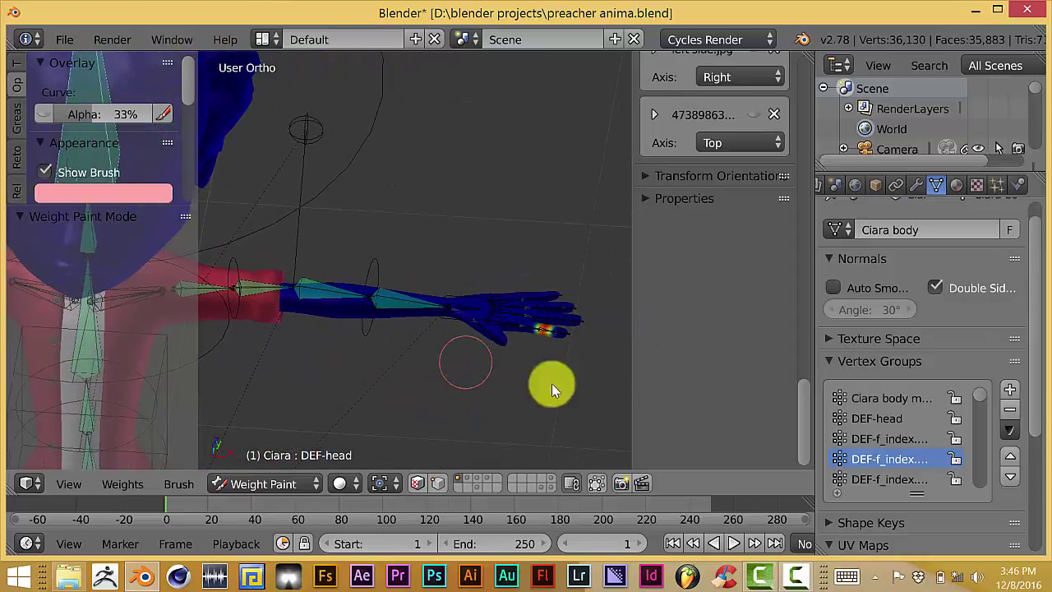
- Show the last DEF-f_index group and zoom in on its red weight patch around the nose
click(864, 478)
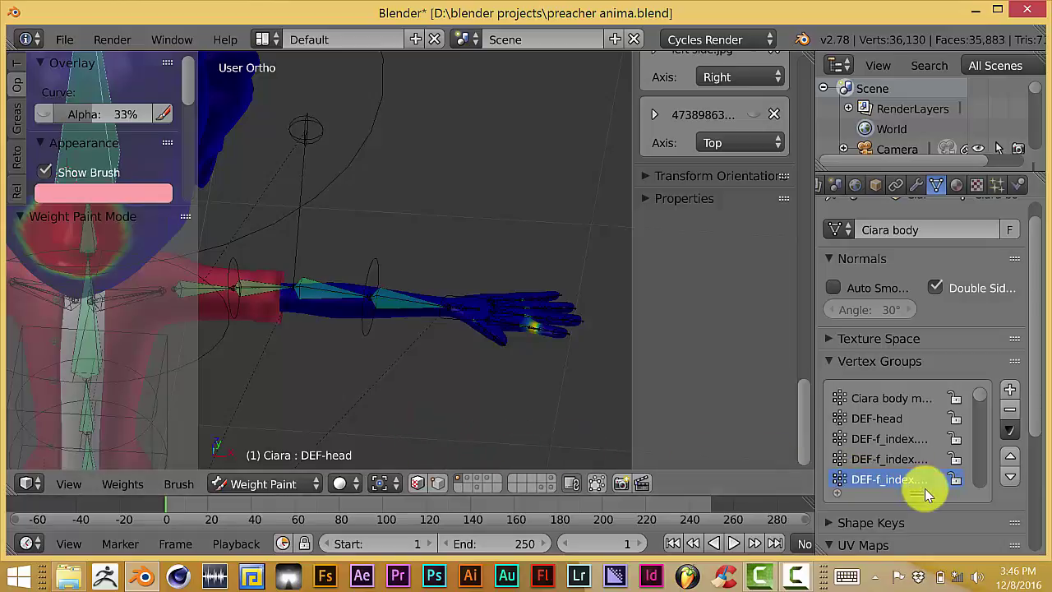
click(466, 411)
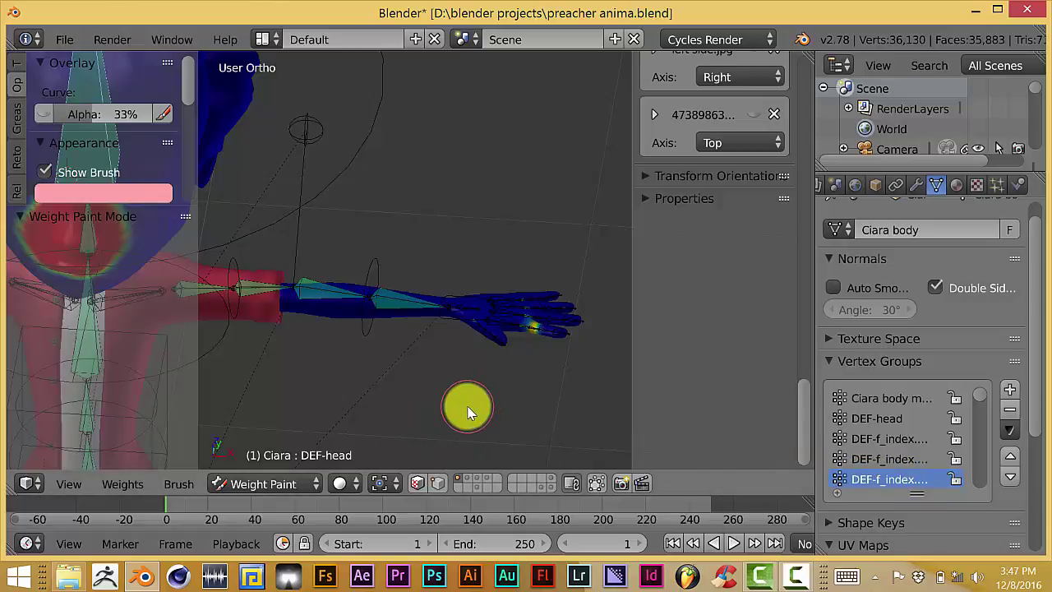
key(KP_1)
shift+middle_drag(437, 395, 512, 423)
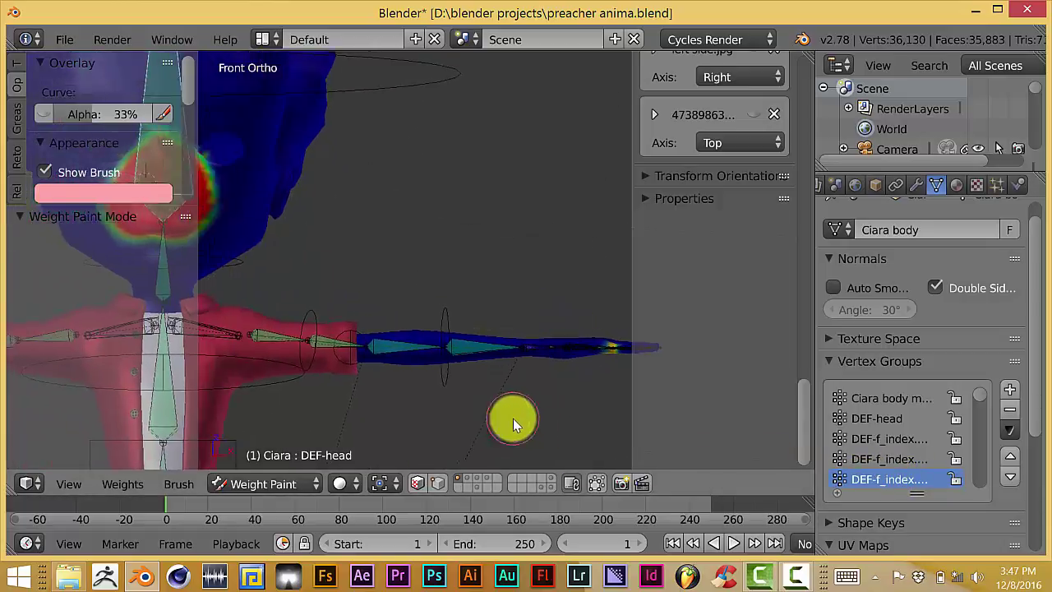
middle_drag(607, 357, 610, 376)
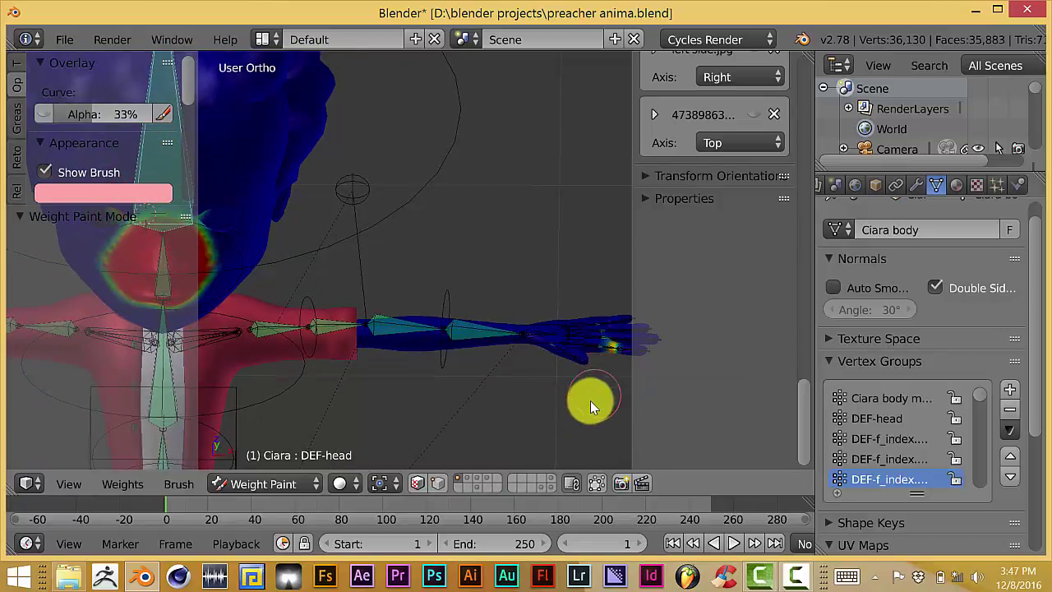
middle_drag(417, 406, 529, 413)
key(KP_1)
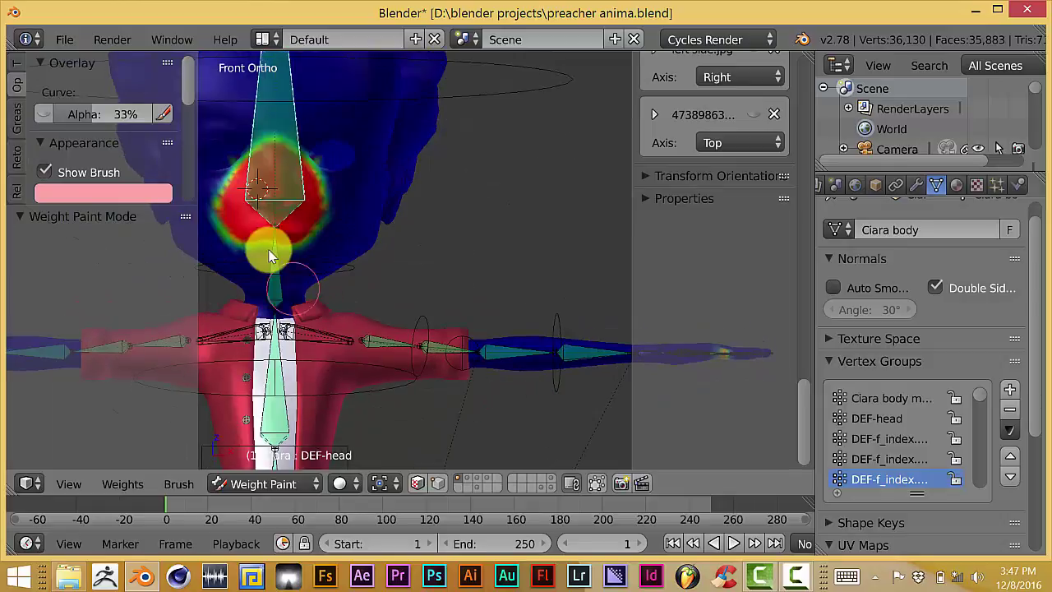
scroll(312, 292, up, 2)
scroll(325, 311, up, 2)
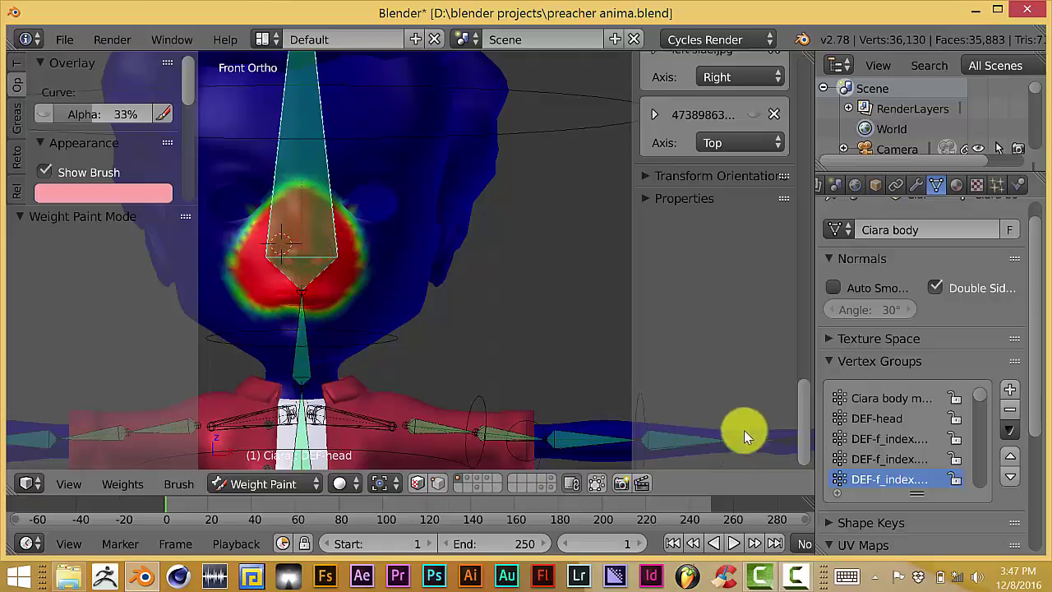
scroll(561, 418, down, 2)
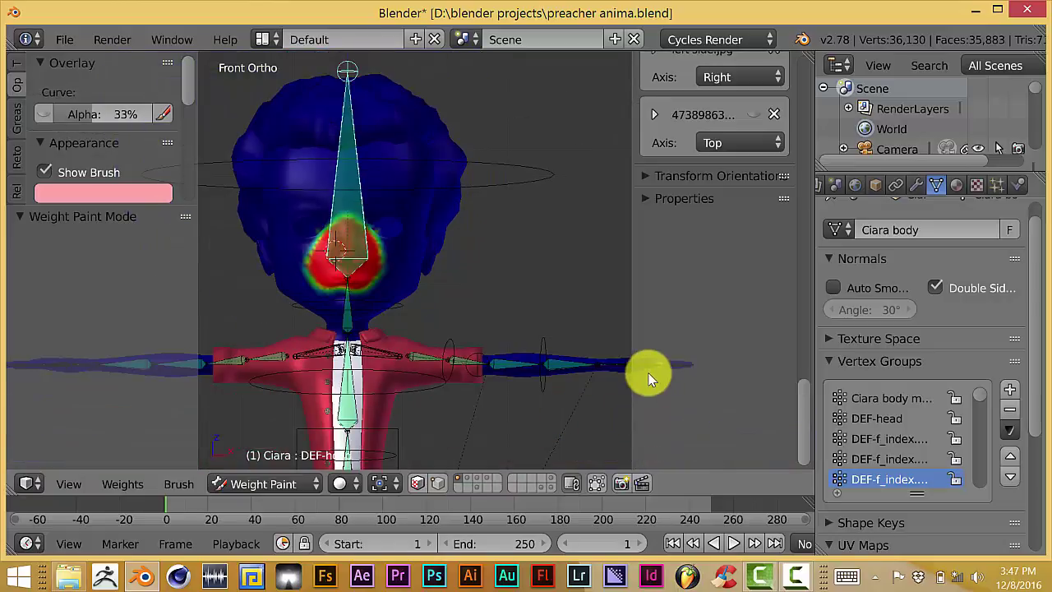
scroll(393, 380, up, 1)
scroll(393, 380, up, 1)
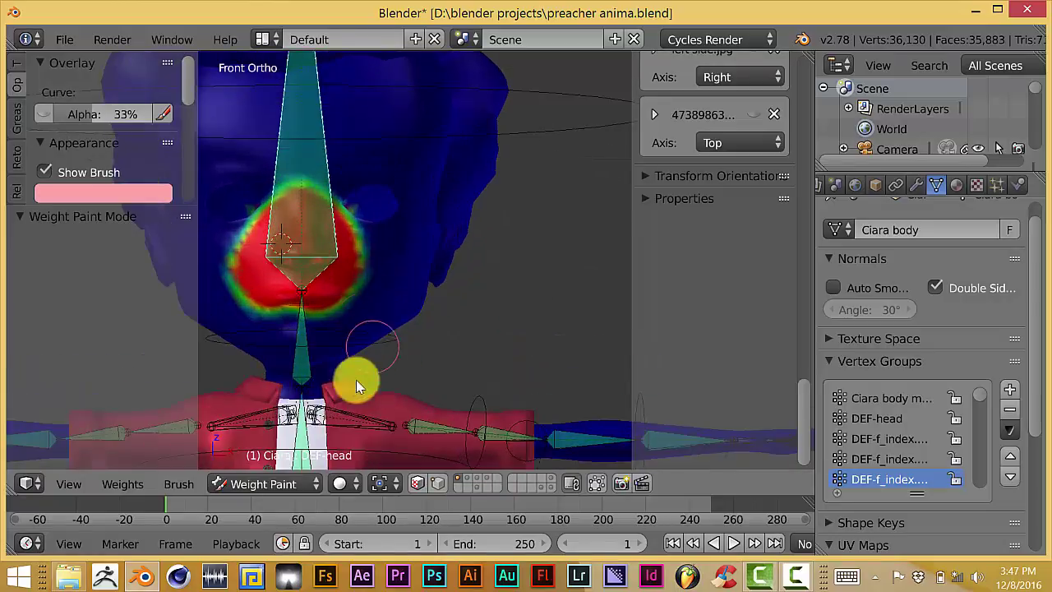
- Switch the Ciara body mesh to Edit Mode
click(285, 488)
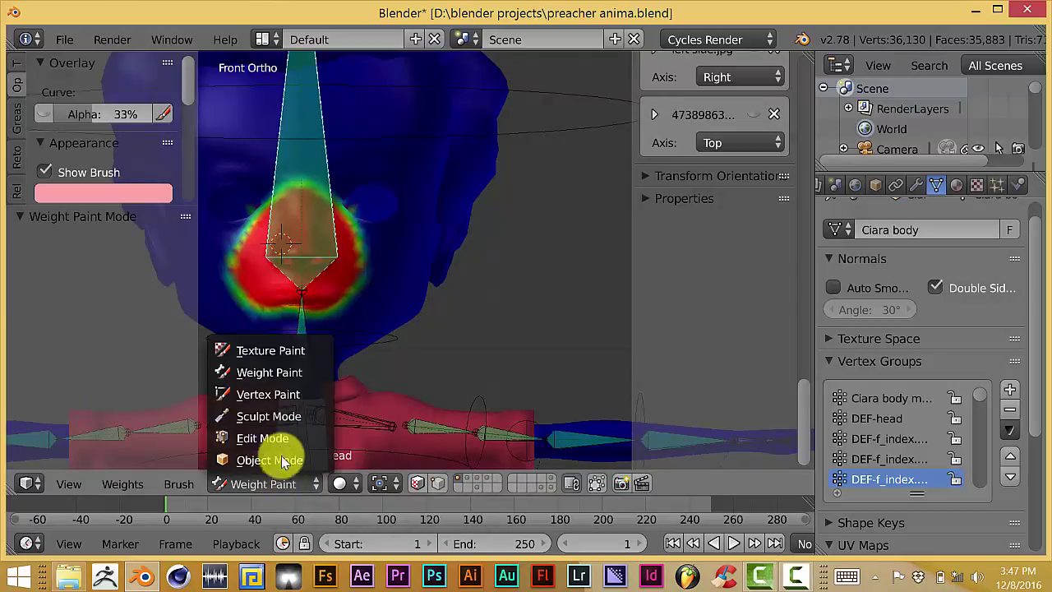
click(277, 439)
scroll(333, 400, down, 2)
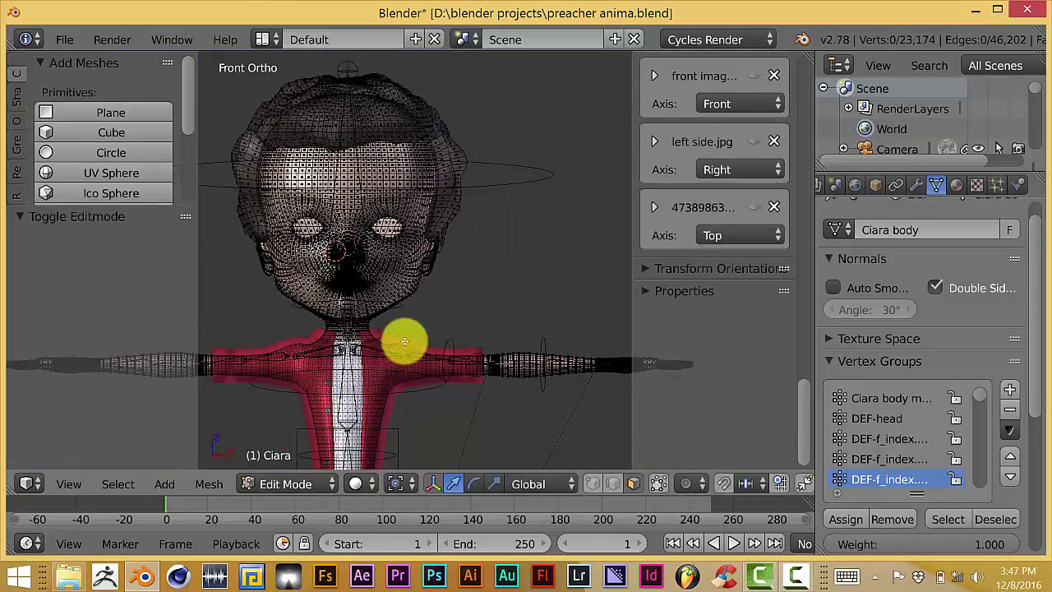
mouse_move(404, 341)
middle_down()
mouse_move(343, 364)
mouse_move(321, 340)
mouse_move(335, 348)
middle_up()
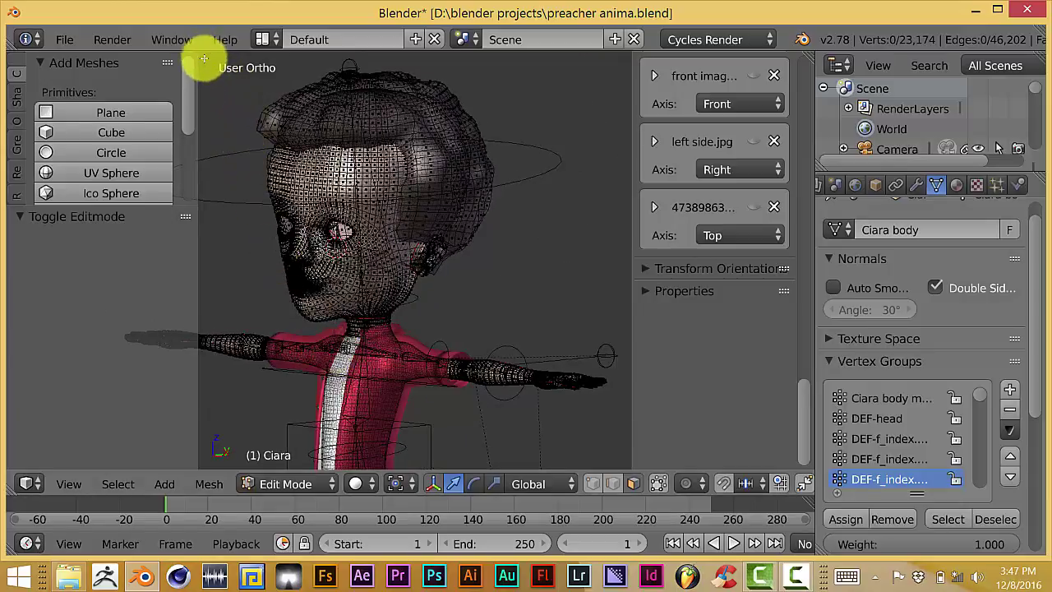
- Box-select all the head vertices and snap to the Front Ortho view
key(b)
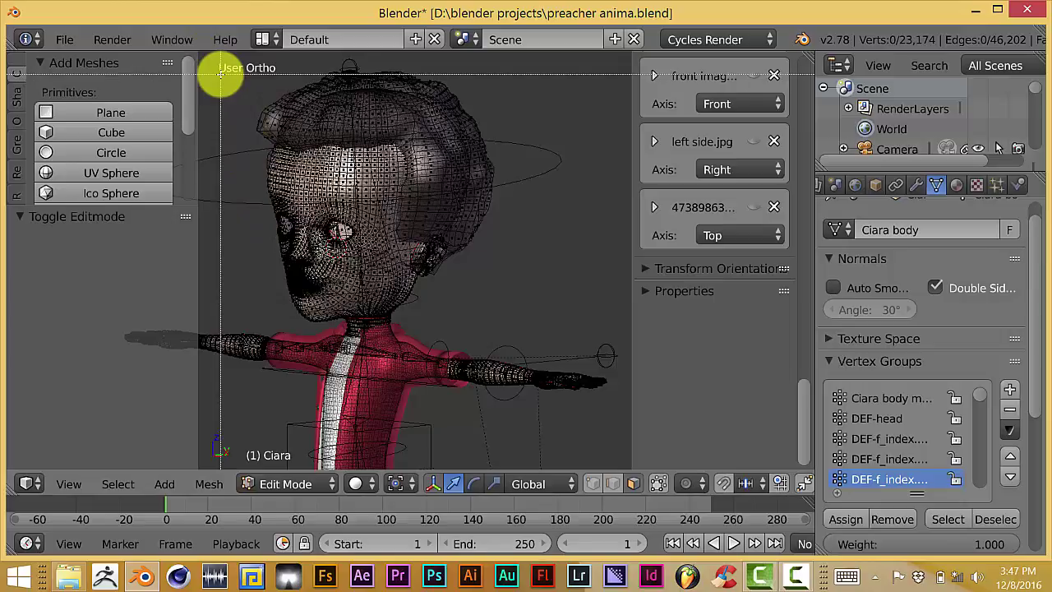
click(220, 72)
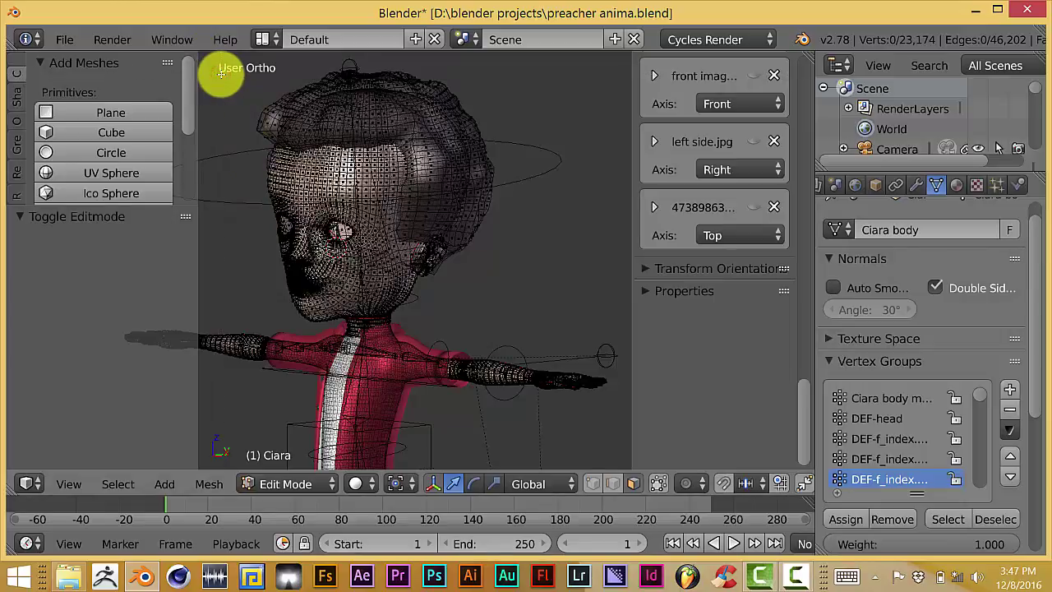
mouse_move(220, 72)
mouse_down()
mouse_move(485, 322)
mouse_move(512, 312)
mouse_up()
scroll(507, 315, up, 1)
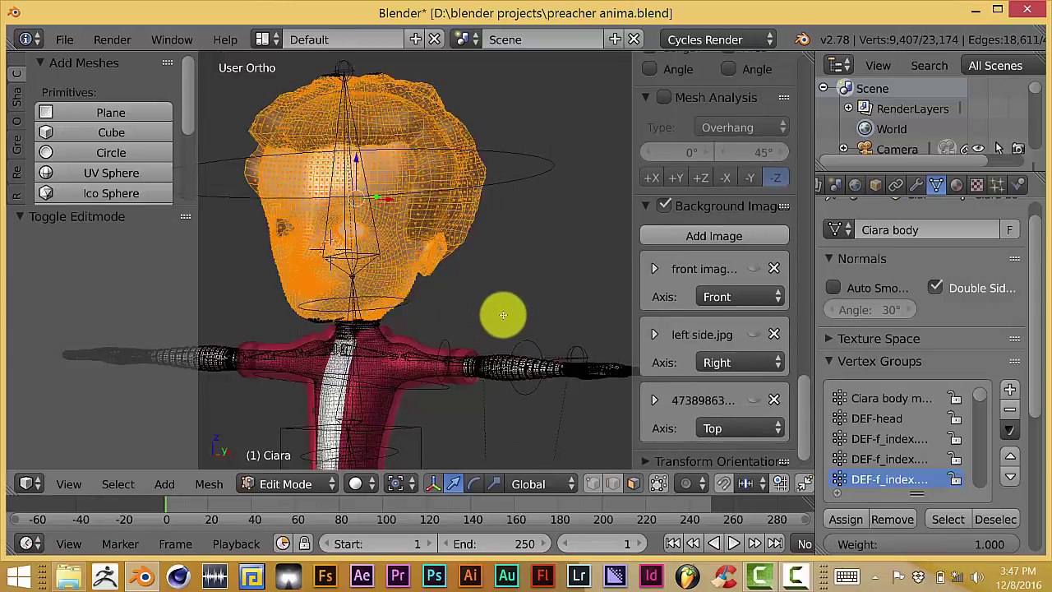
middle_drag(507, 315, 516, 312)
key(KP_1)
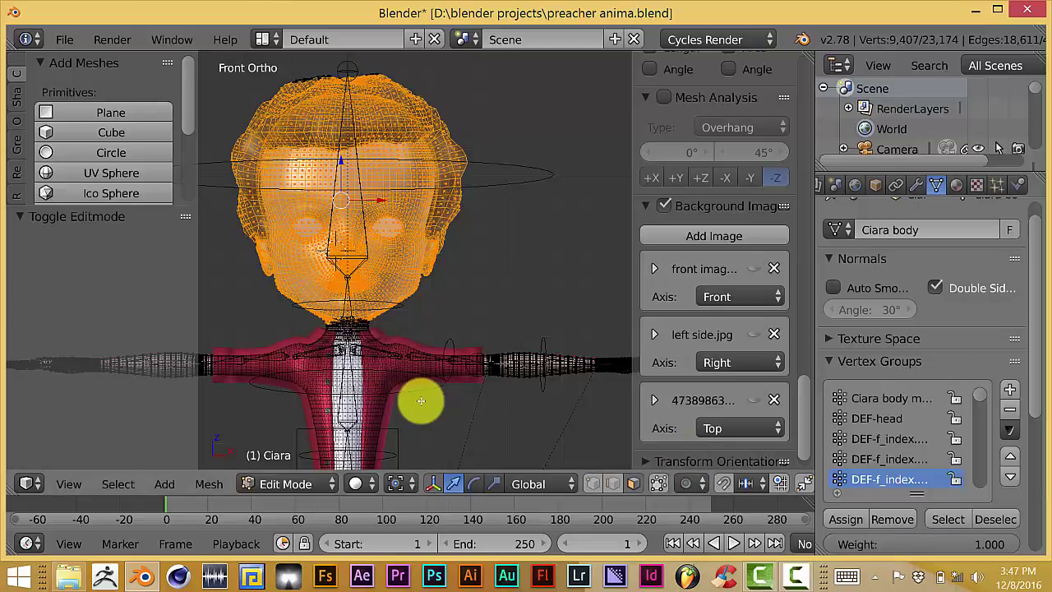
- Put the body briefly into Weight Paint mode, then return it to Object Mode
click(327, 484)
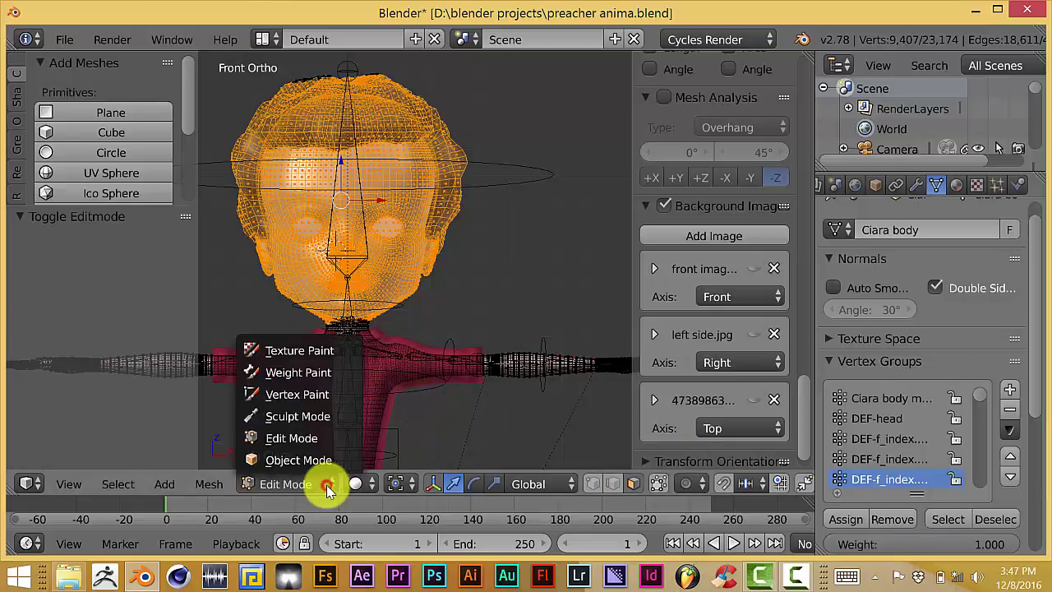
click(310, 372)
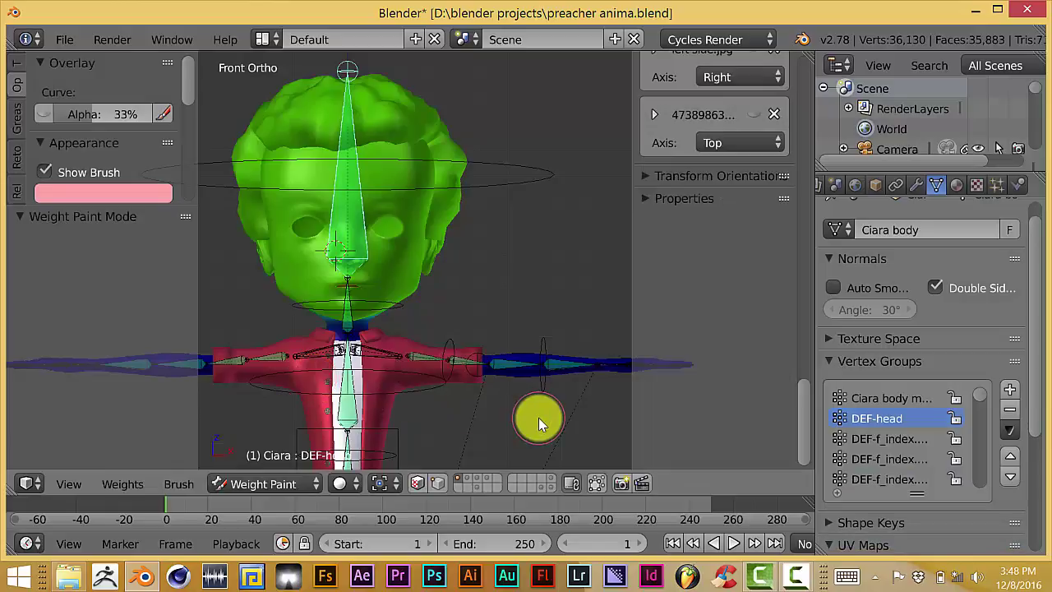
shift+middle_drag(521, 411, 482, 394)
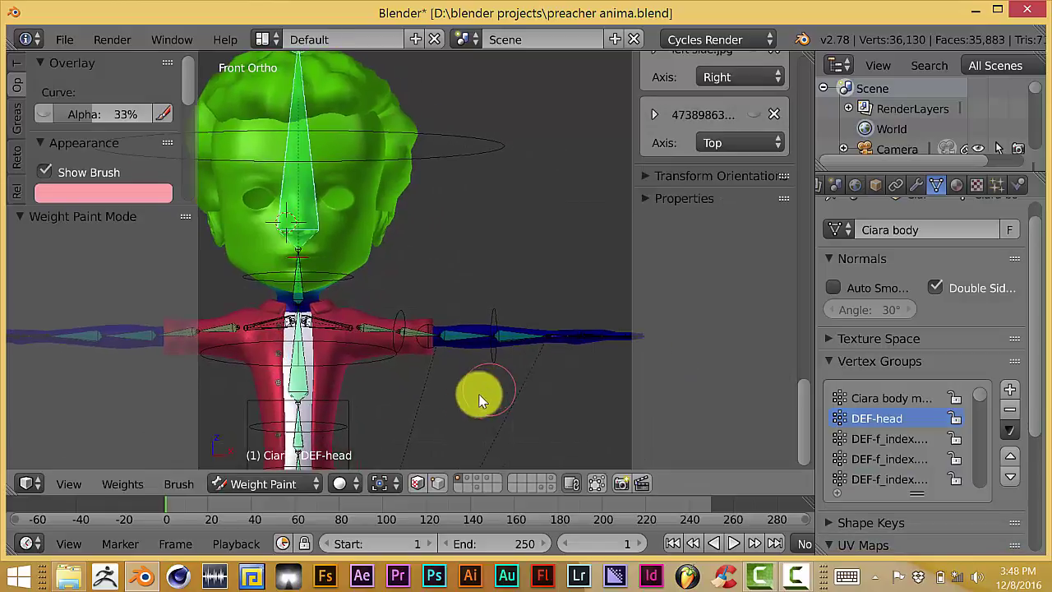
click(316, 485)
click(305, 461)
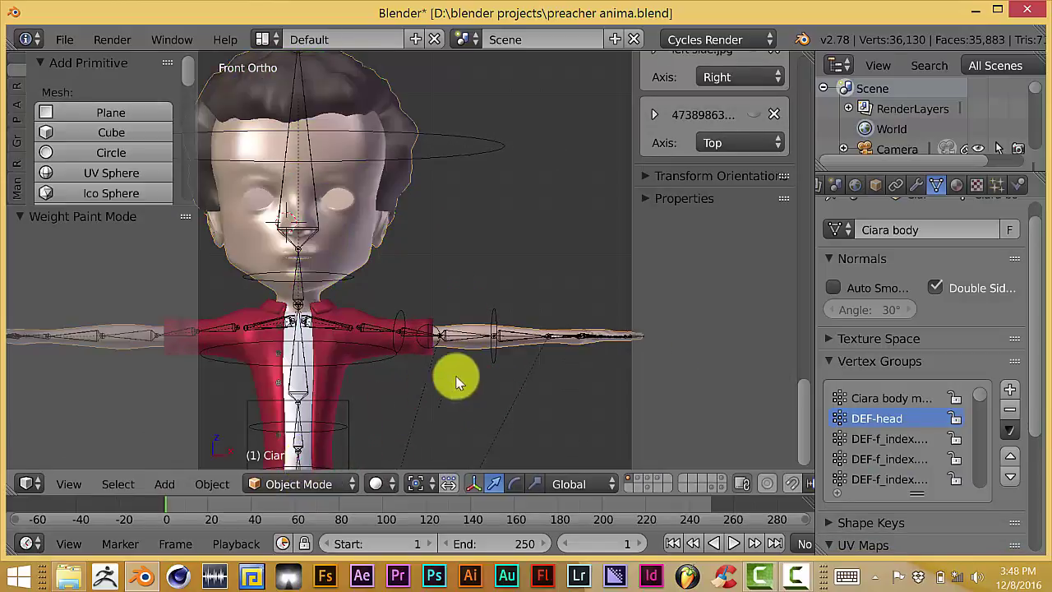
mouse_move(458, 381)
middle_down()
mouse_move(460, 418)
mouse_move(540, 400)
middle_up()
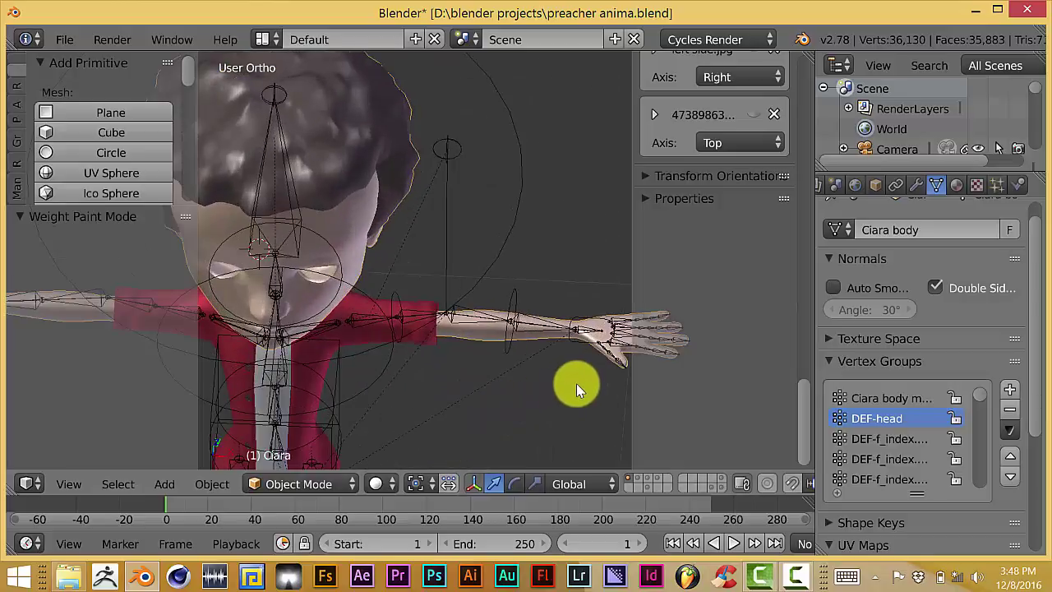
- Select the DEF-palm.04.L bone in the rig's Pose Mode
right_click(488, 263)
key(ctrl+Tab)
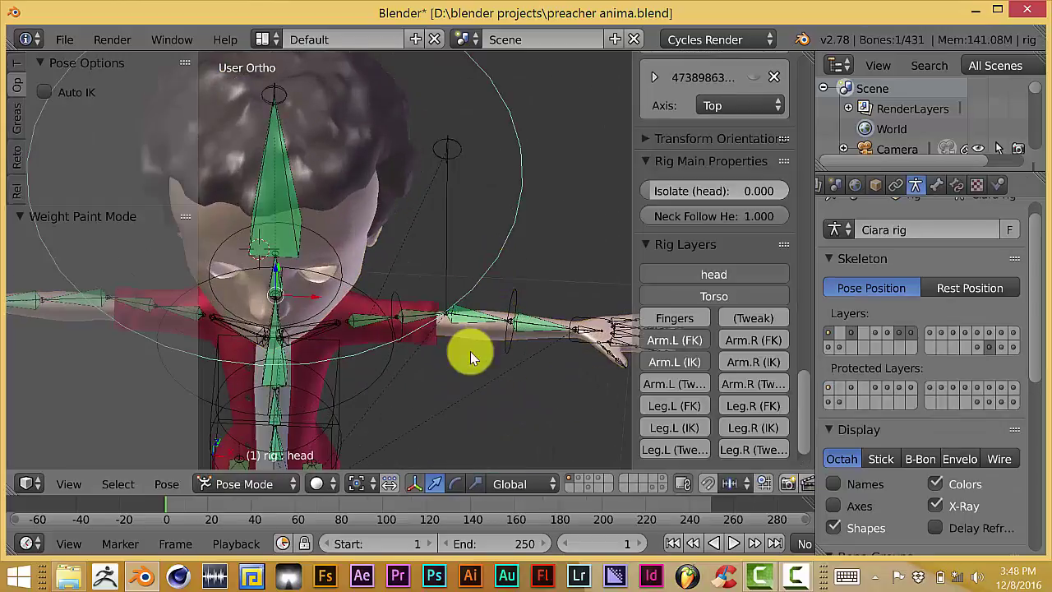
mouse_move(575, 399)
middle_down()
mouse_move(479, 379)
mouse_move(547, 354)
middle_up()
right_click(594, 343)
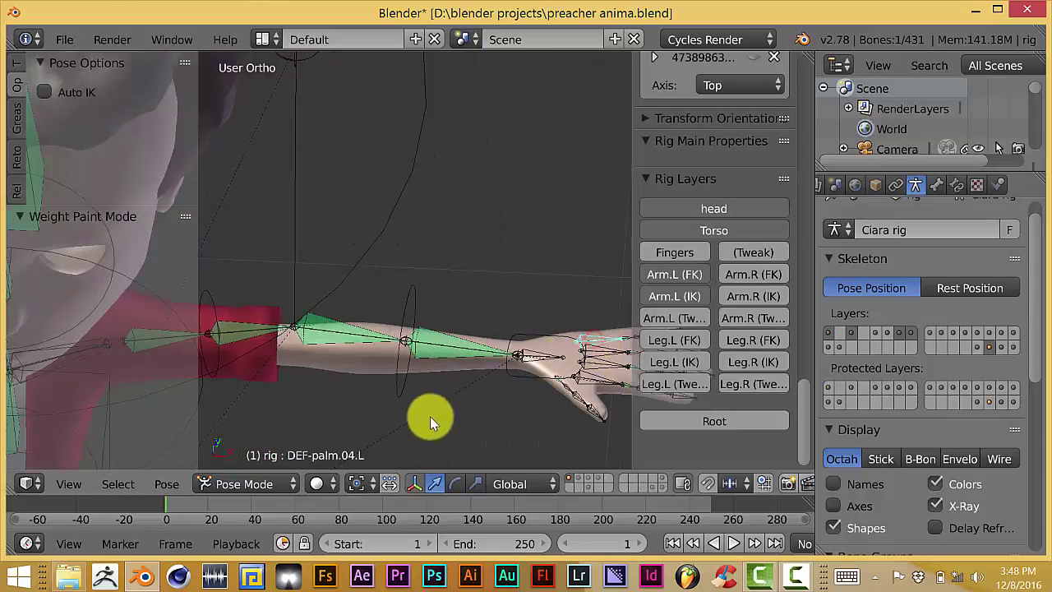
- Reselect the Ciara body mesh in front view and return it to Weight Paint mode
key(ctrl+Tab)
right_click(343, 374)
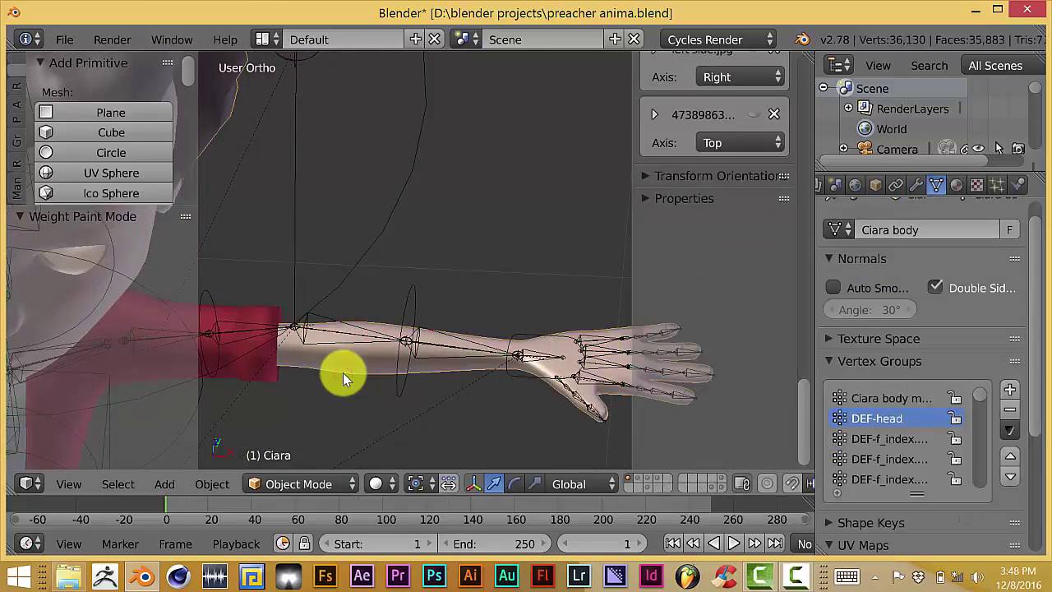
key(KP_1)
scroll(488, 329, down, 2)
scroll(490, 353, down, 3)
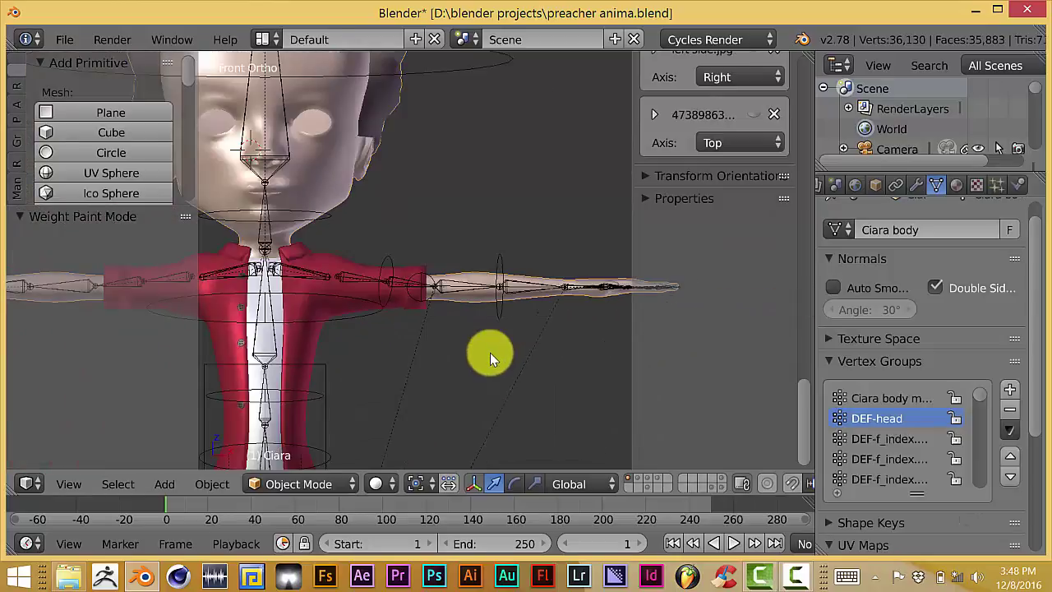
click(329, 482)
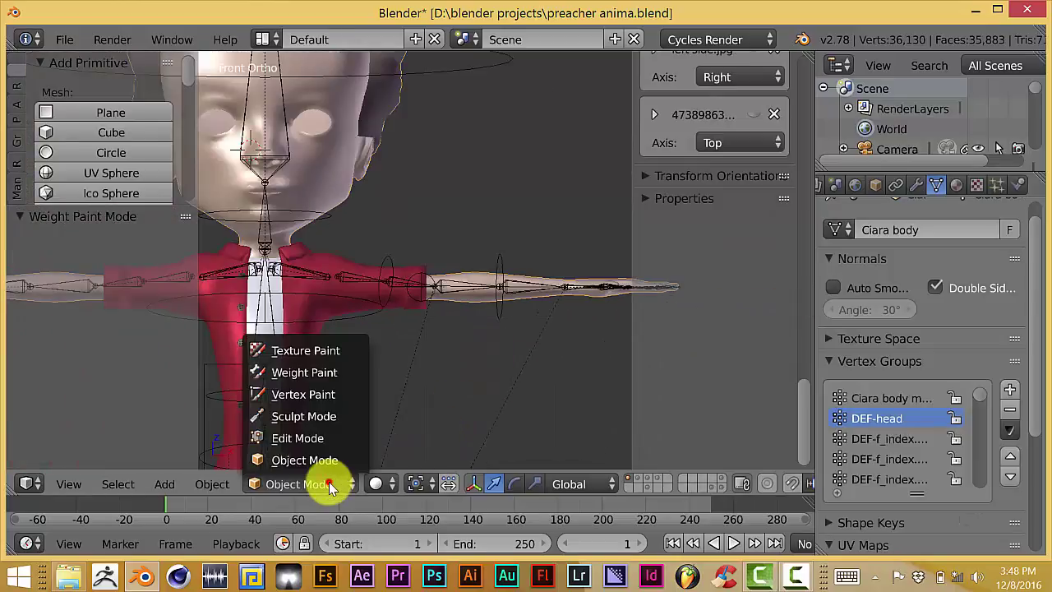
click(336, 381)
ctrl+scroll(401, 415, left, 2)
shift+scroll(403, 362, up, 3)
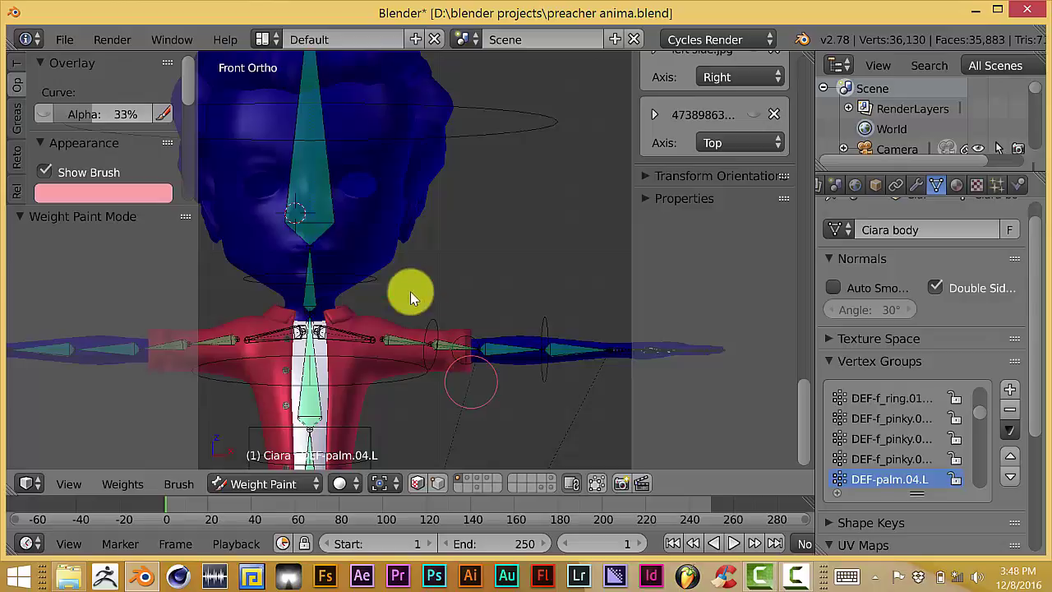
click(309, 483)
click(301, 462)
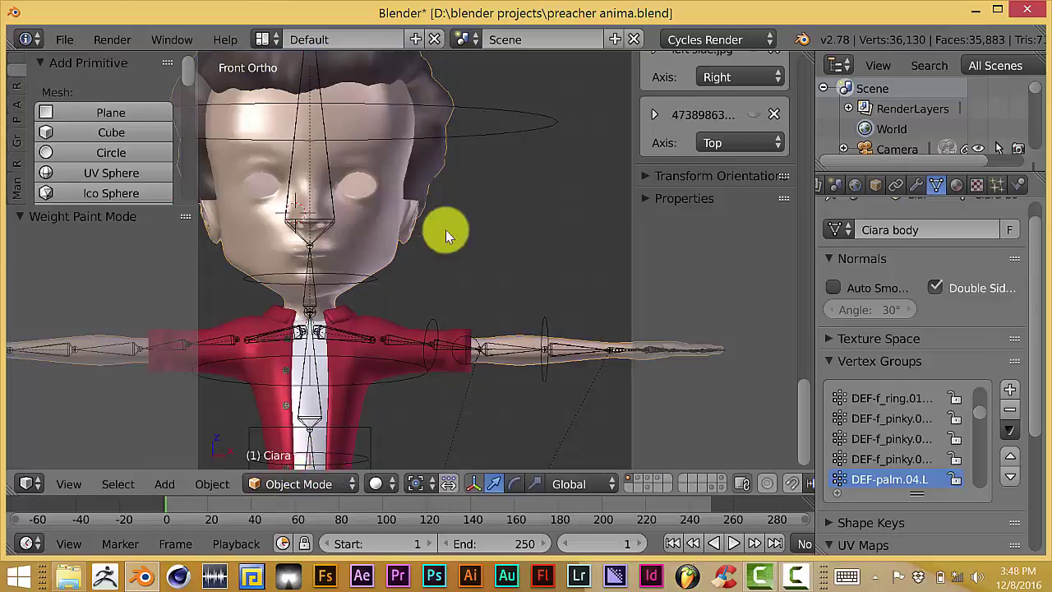
right_click(483, 137)
key(ctrl+Tab)
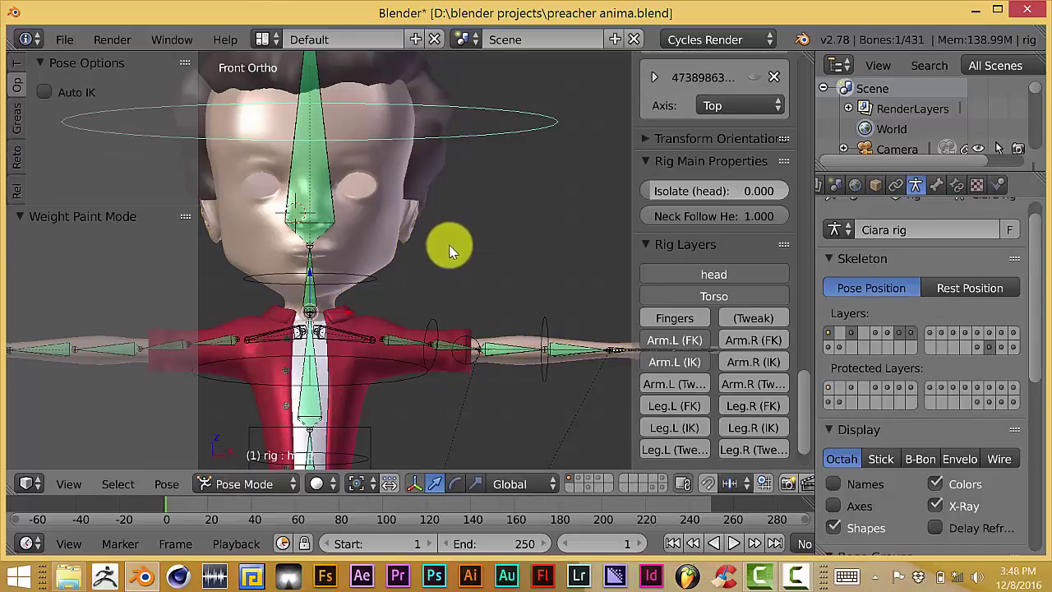
right_click(396, 255)
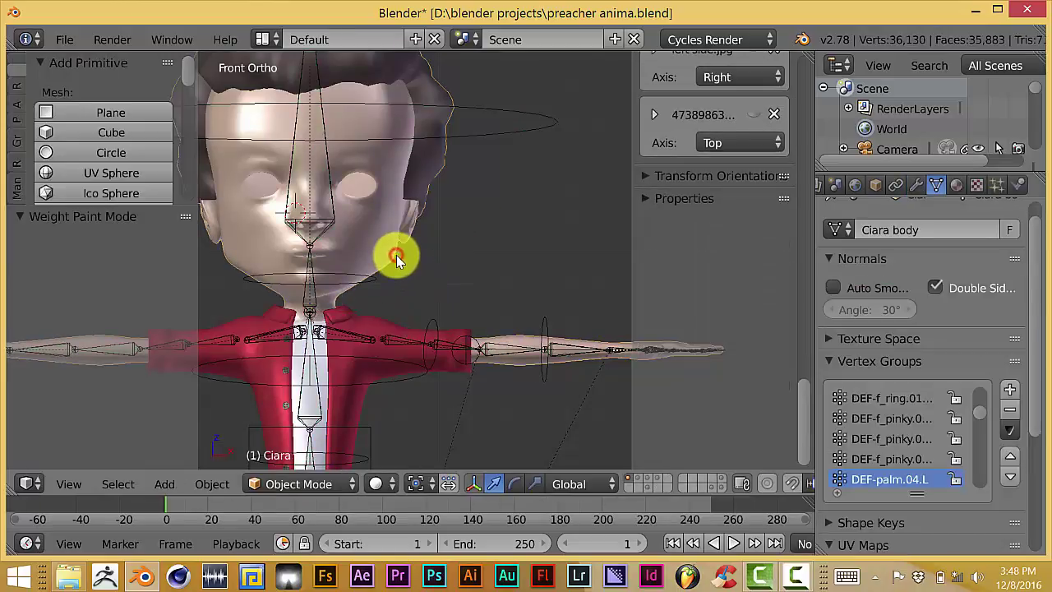
click(311, 483)
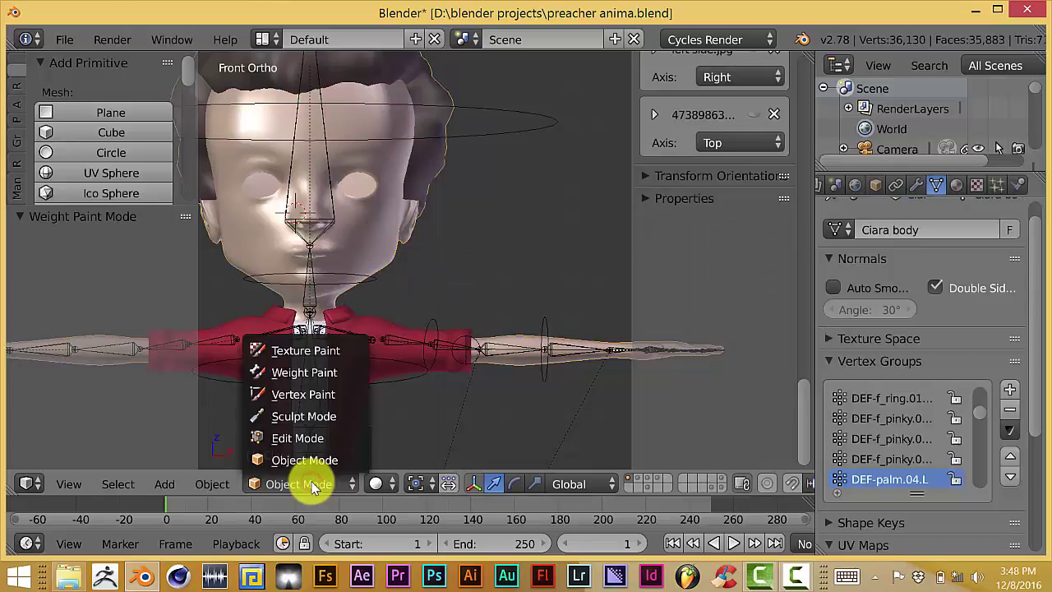
click(329, 372)
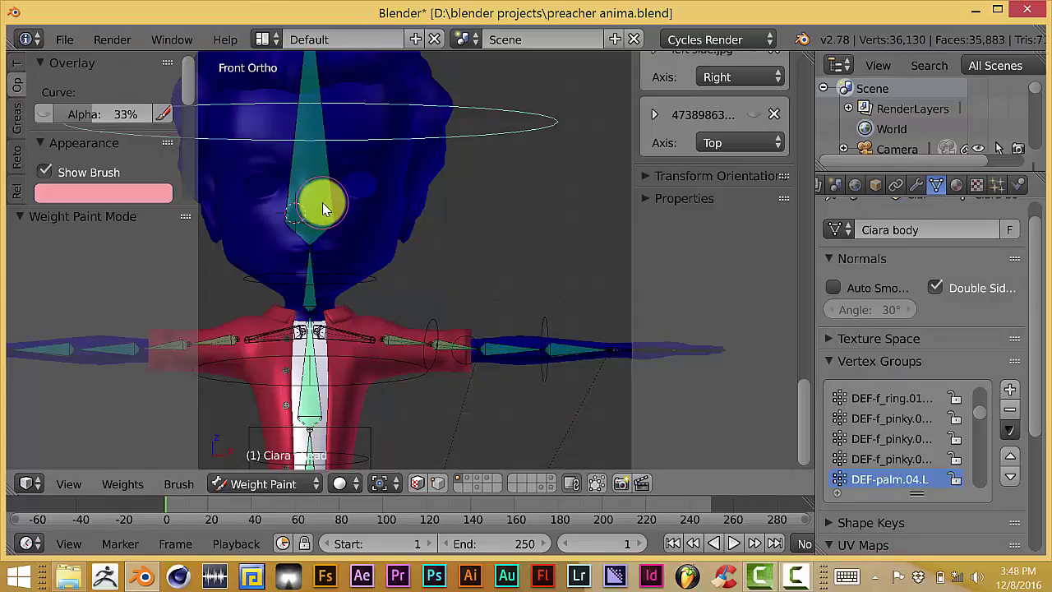
- Put the Ciara body mesh into Edit Mode and orbit around the selected head vertices
click(297, 484)
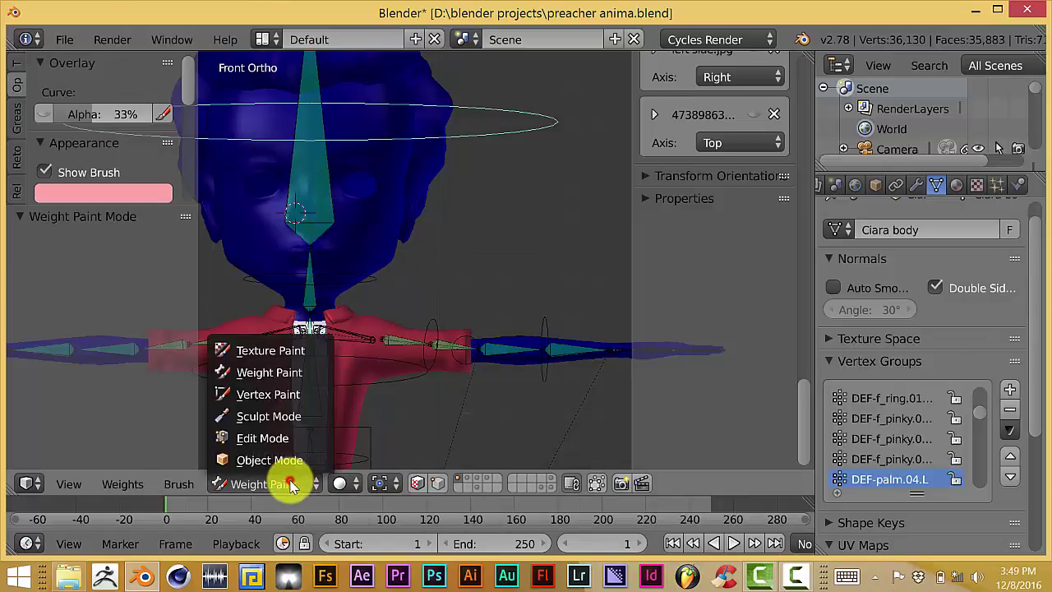
click(279, 437)
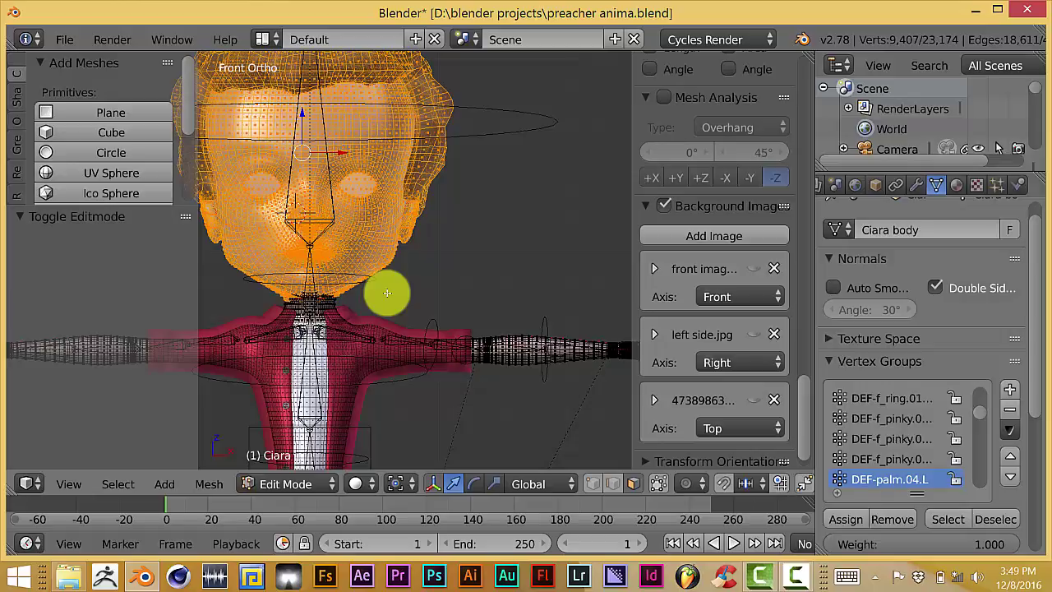
scroll(376, 329, down, 2)
mouse_move(375, 329)
middle_down()
mouse_move(296, 361)
mouse_move(441, 334)
mouse_move(439, 305)
mouse_move(460, 305)
mouse_move(446, 305)
middle_up()
scroll(444, 334, up, 2)
scroll(461, 306, up, 2)
scroll(460, 305, down, 2)
scroll(453, 308, up, 2)
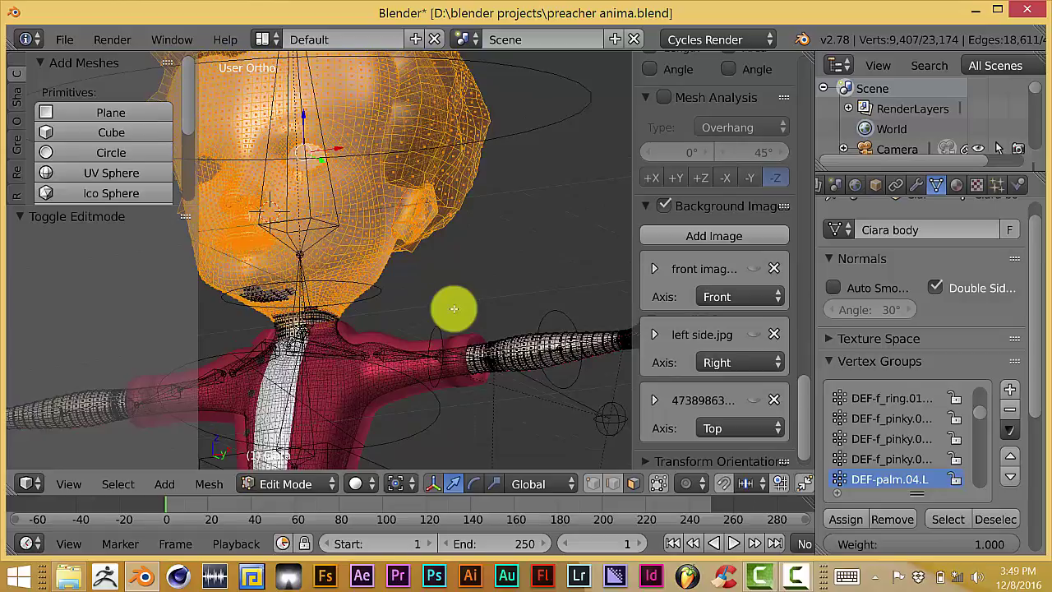